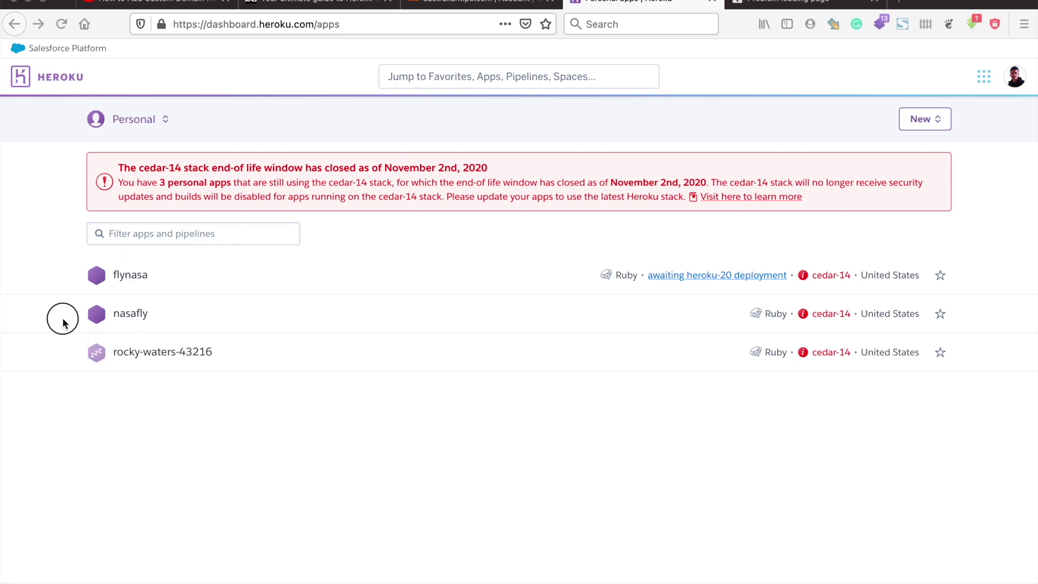
Open nasafly's Domains settings and launch its custom domain australiantips.com in a new tab
click(137, 315)
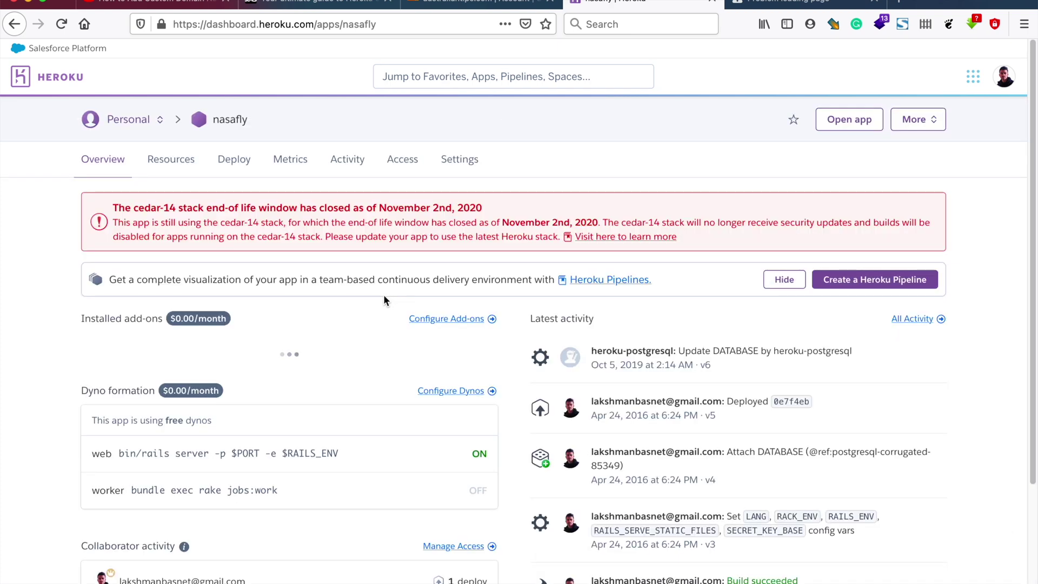
click(462, 165)
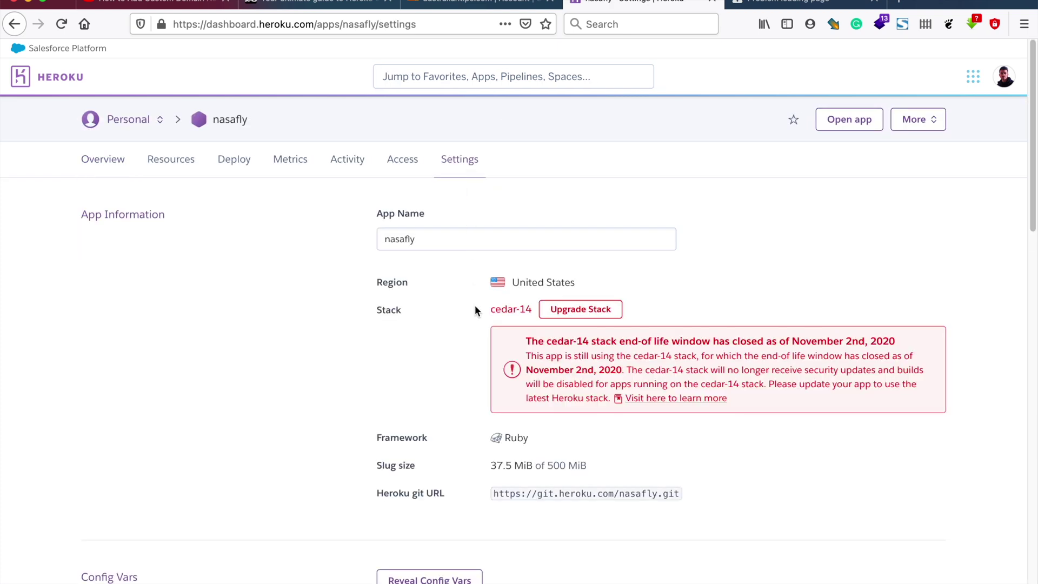
scroll(476, 304, down, 1)
scroll(476, 303, down, 6)
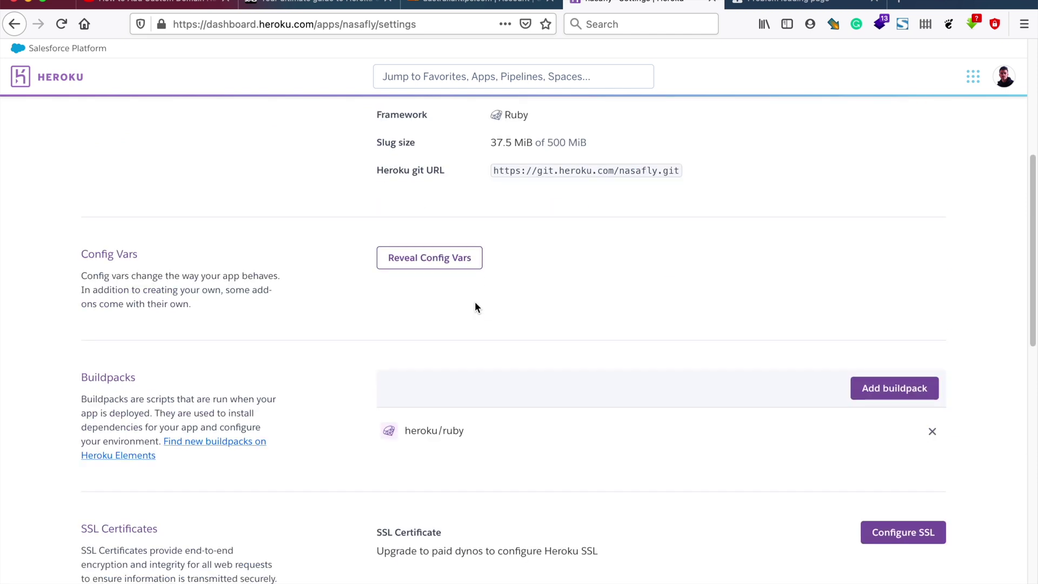
scroll(475, 300, down, 4)
scroll(475, 304, down, 2)
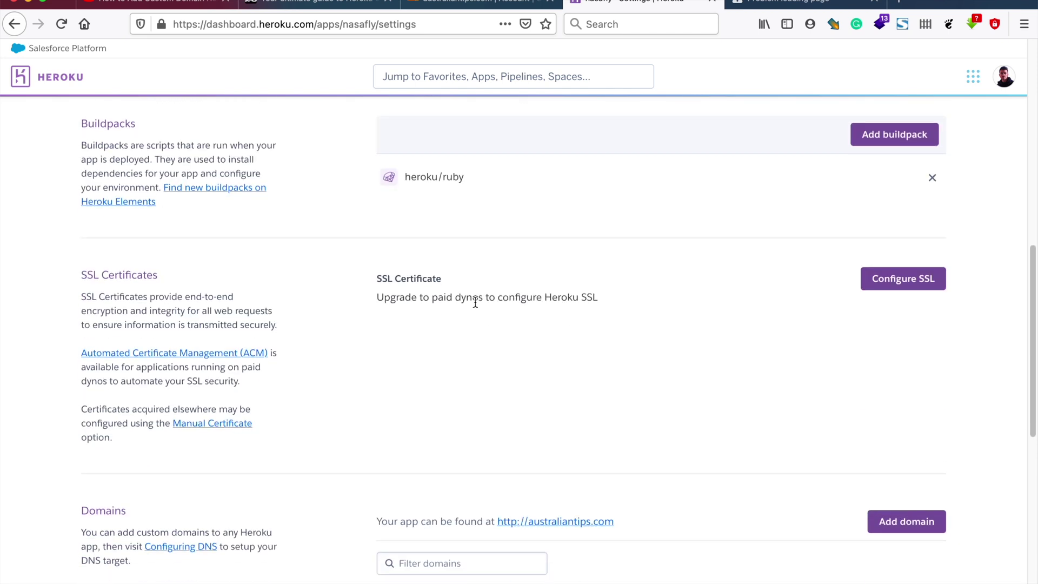
click(549, 527)
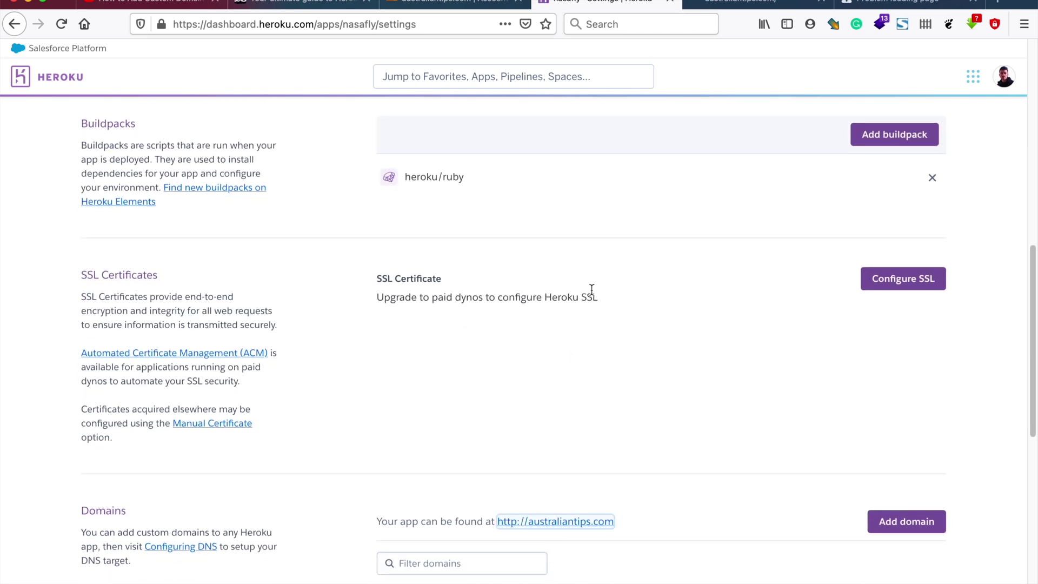
click(719, 9)
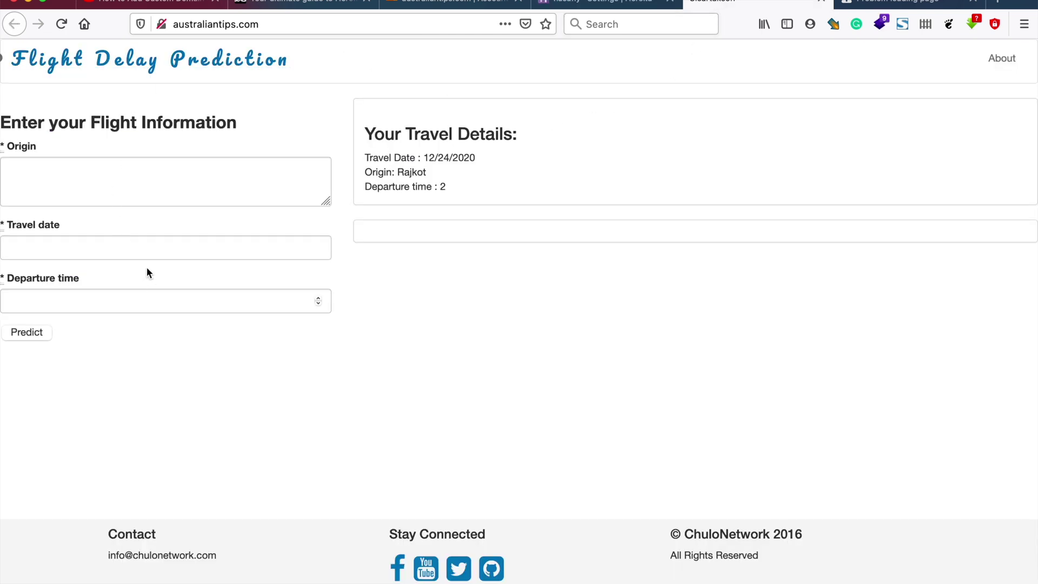
click(995, 59)
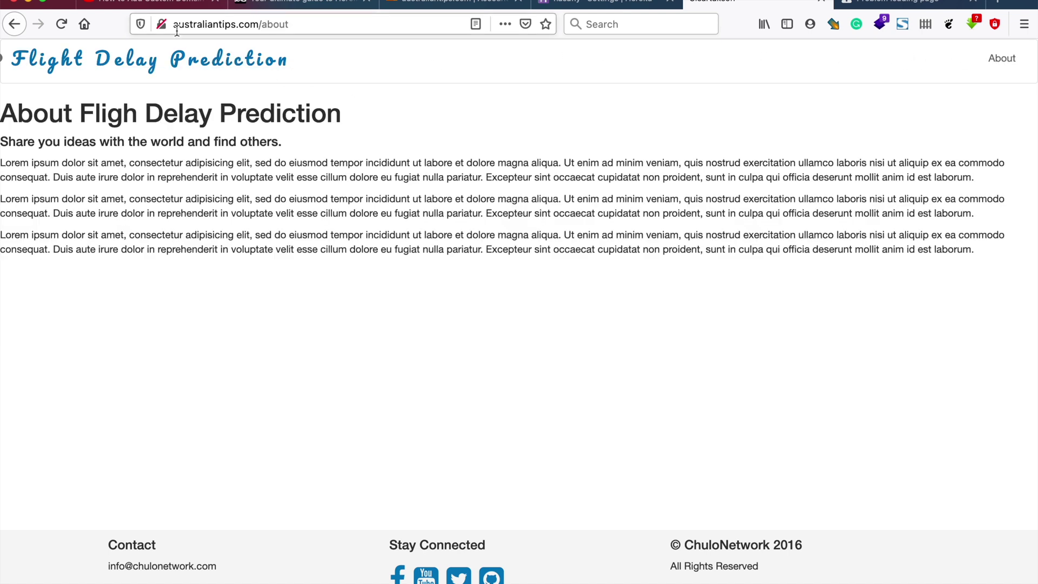
click(341, 27)
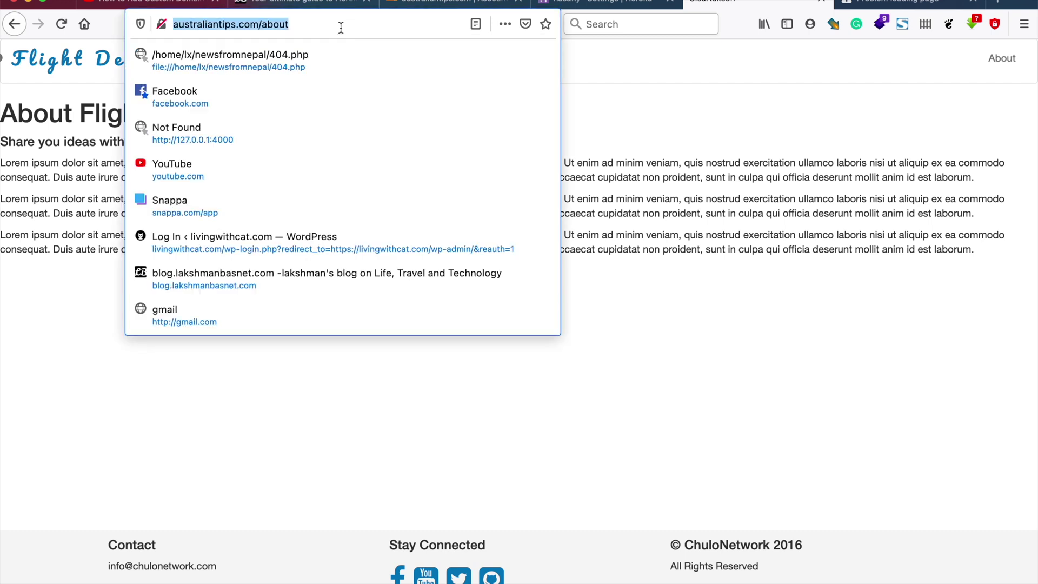
key(Right)
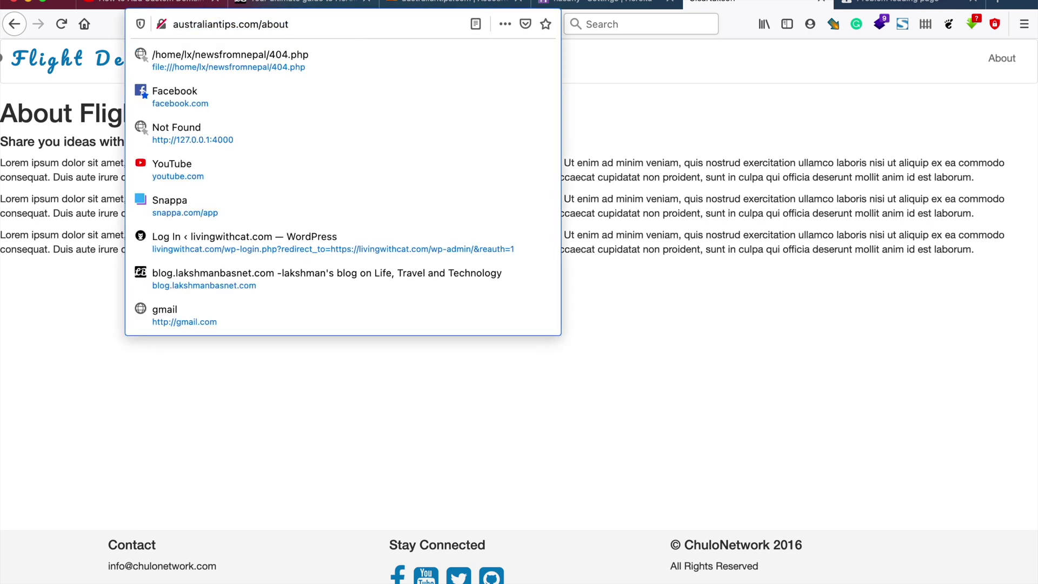
key(Home)
text(https://)
key(Escape)
key(Return)
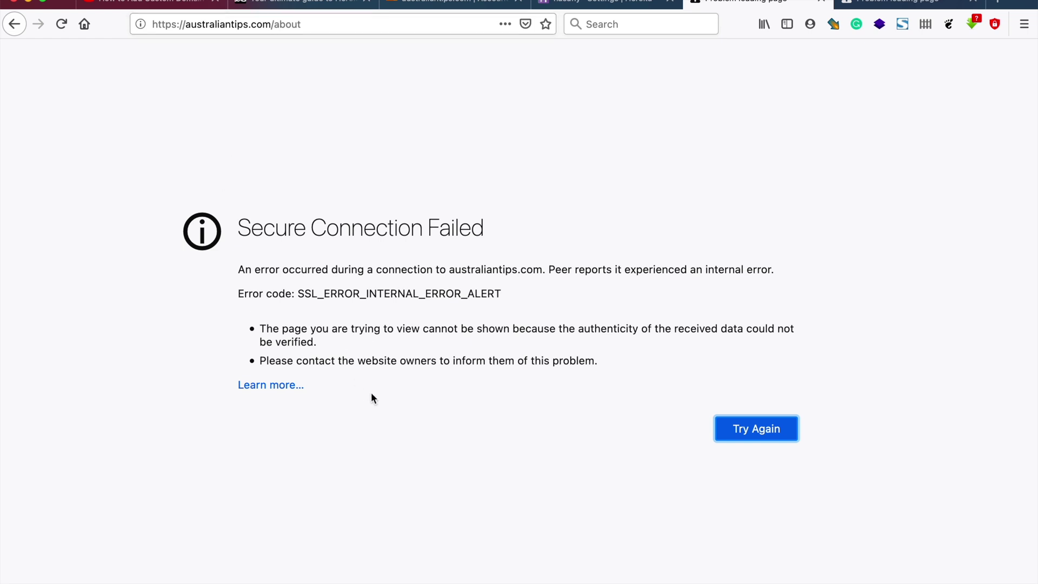
Select the SSL_ERROR_INTERNAL_ERROR_ALERT error code, then return to nasafly's Heroku settings
triple_click(349, 293)
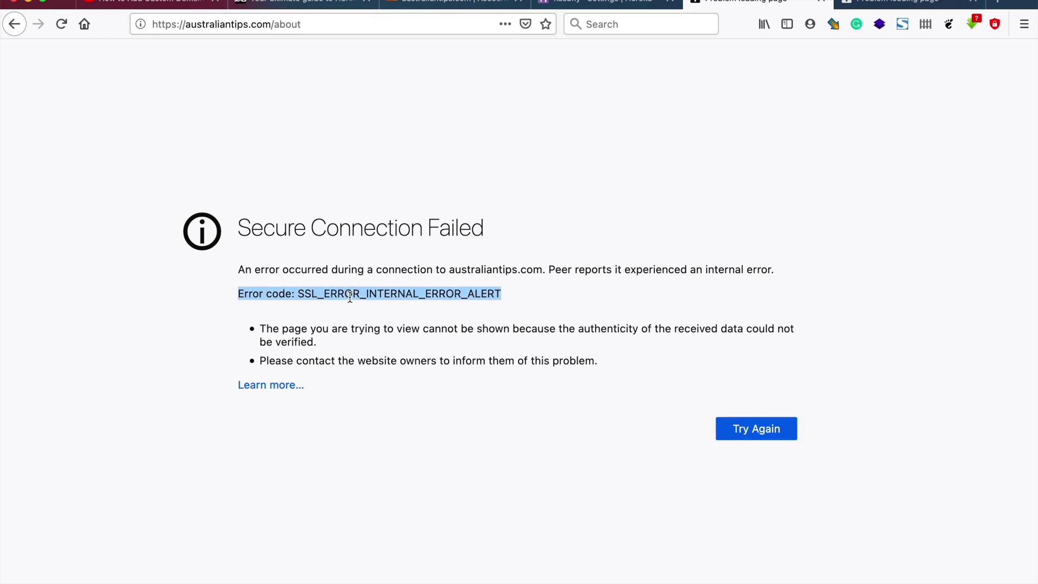
click(340, 221)
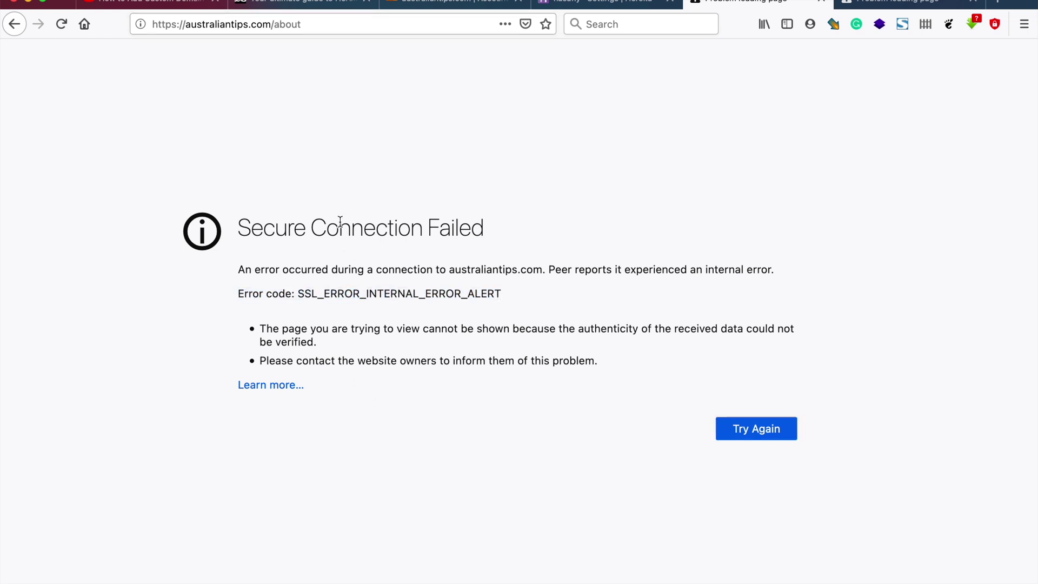
click(556, 9)
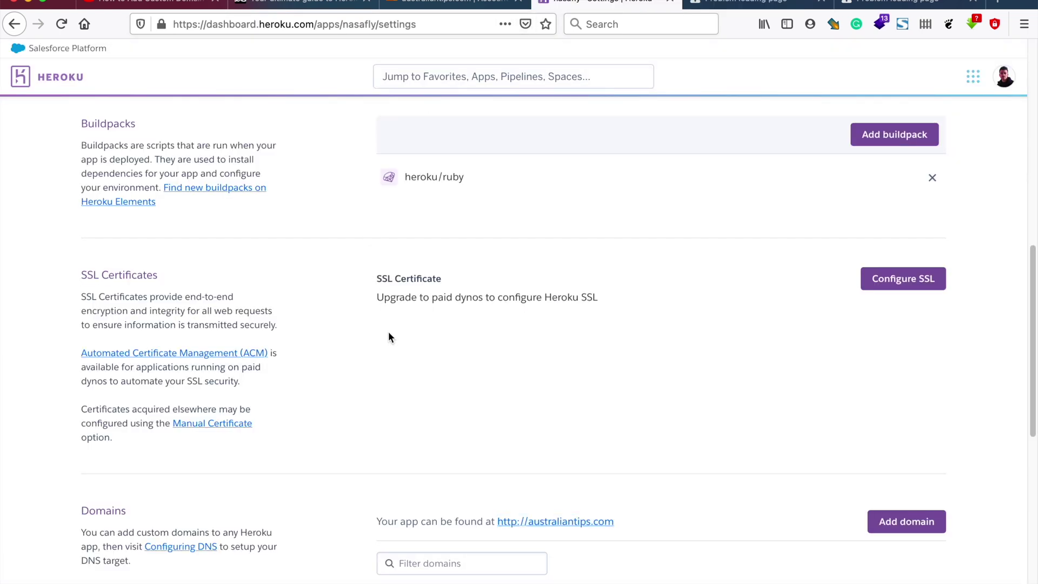
scroll(388, 331, down, 1)
scroll(324, 309, up, 1)
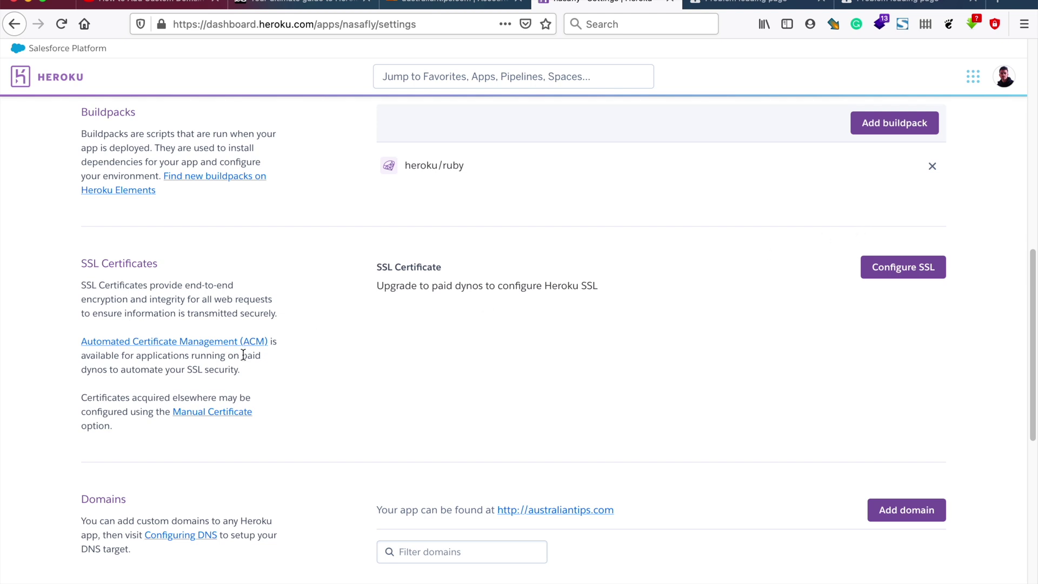
drag(242, 357, 258, 365)
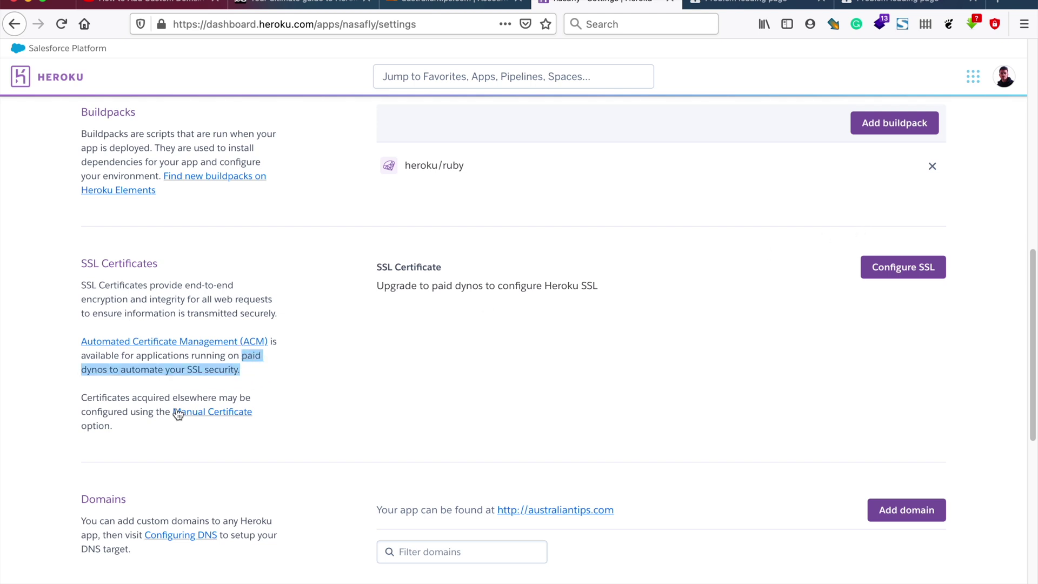
drag(83, 398, 111, 426)
click(893, 278)
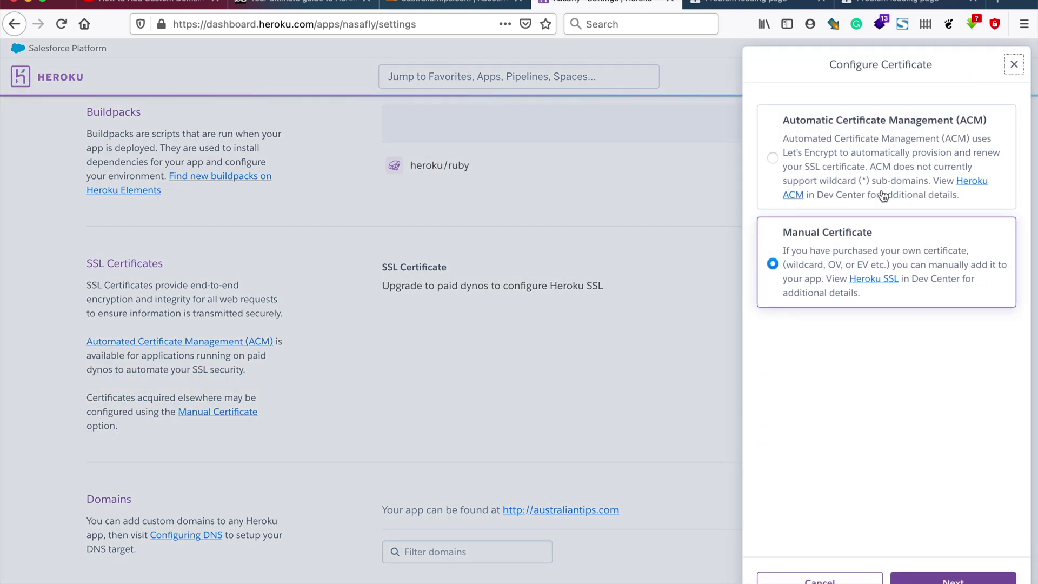
click(859, 162)
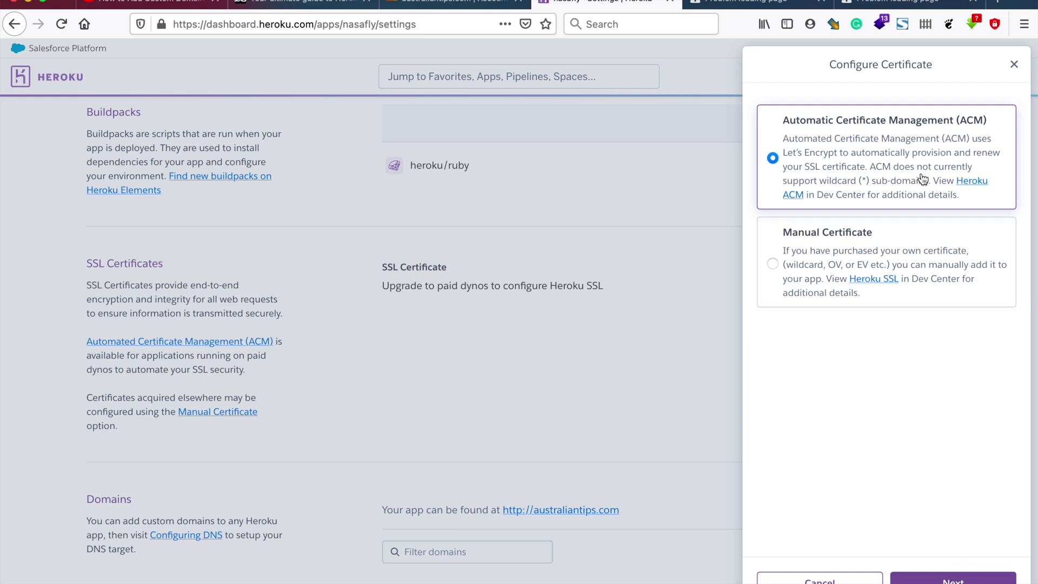
click(953, 580)
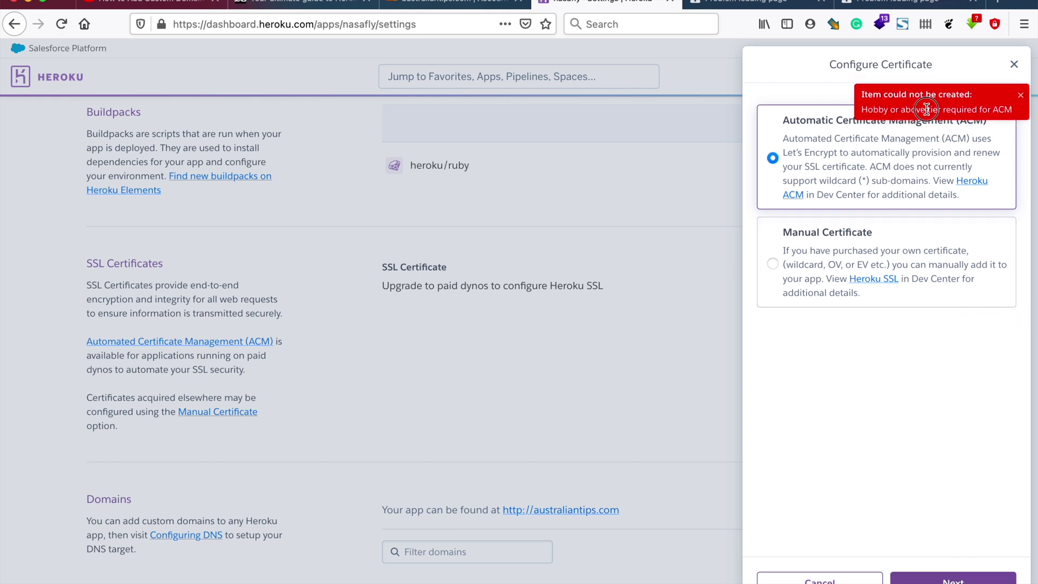
click(783, 261)
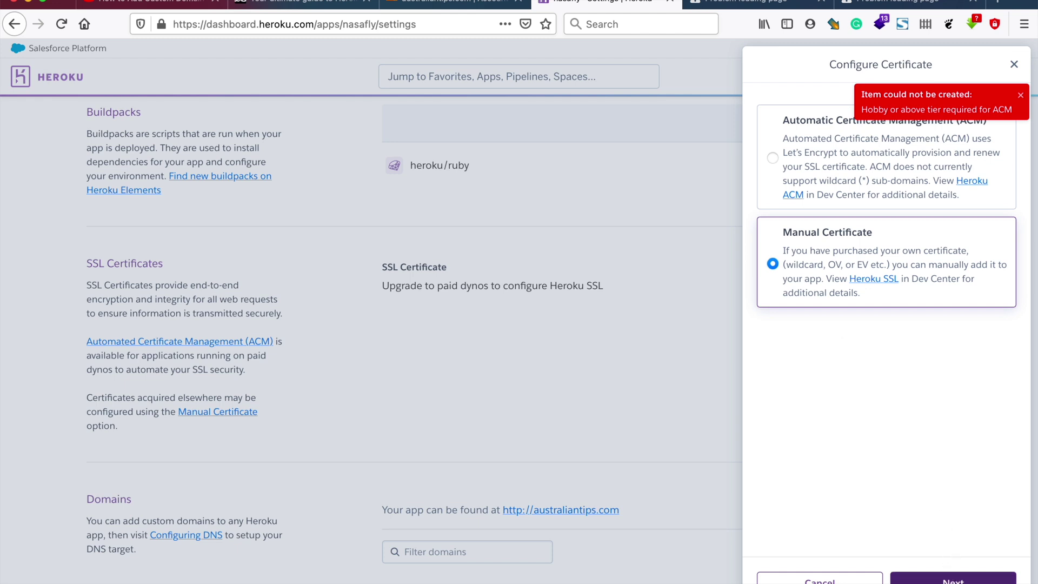
click(954, 579)
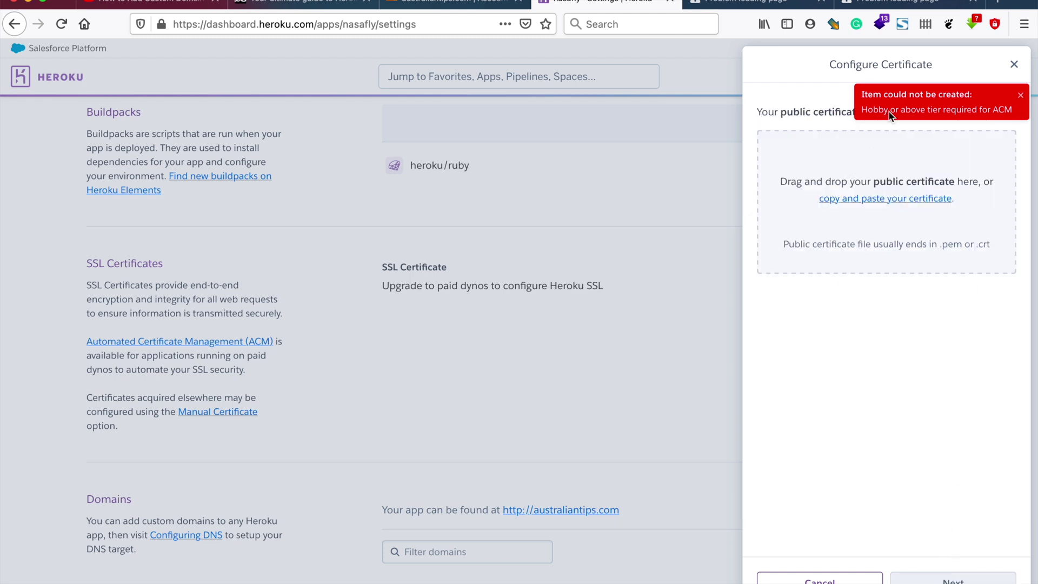
click(1014, 64)
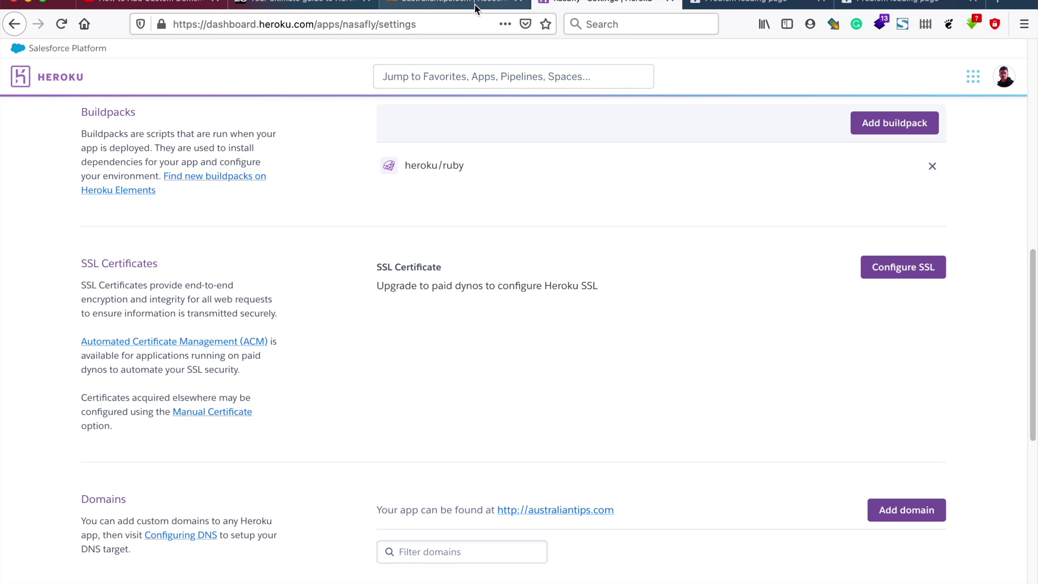
In the custom-domain blog guide, jump to section '2. Using Cloudflare's free SSL'
click(304, 4)
scroll(415, 201, down, 7)
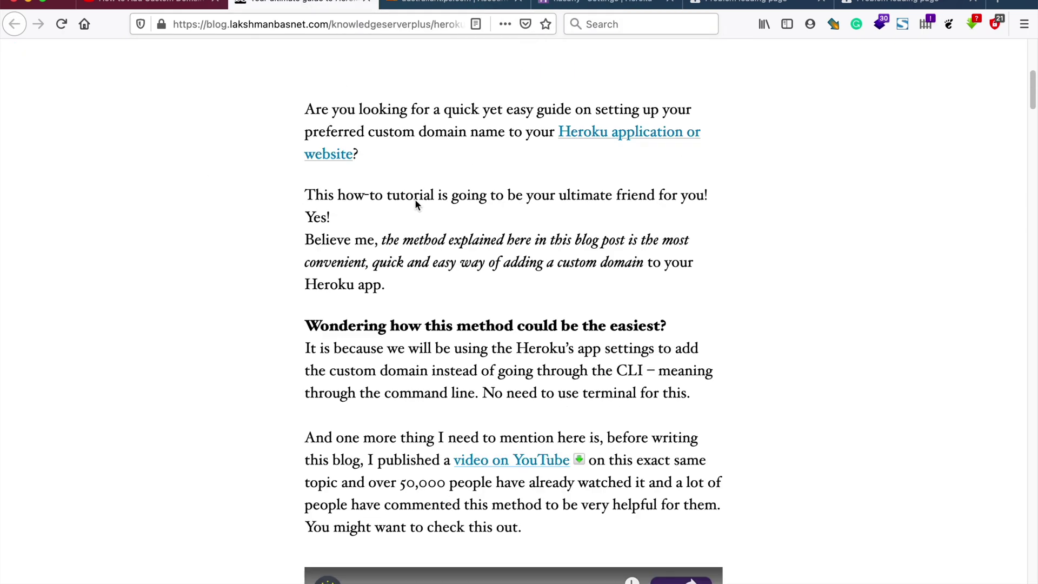
scroll(415, 204, down, 10)
click(447, 455)
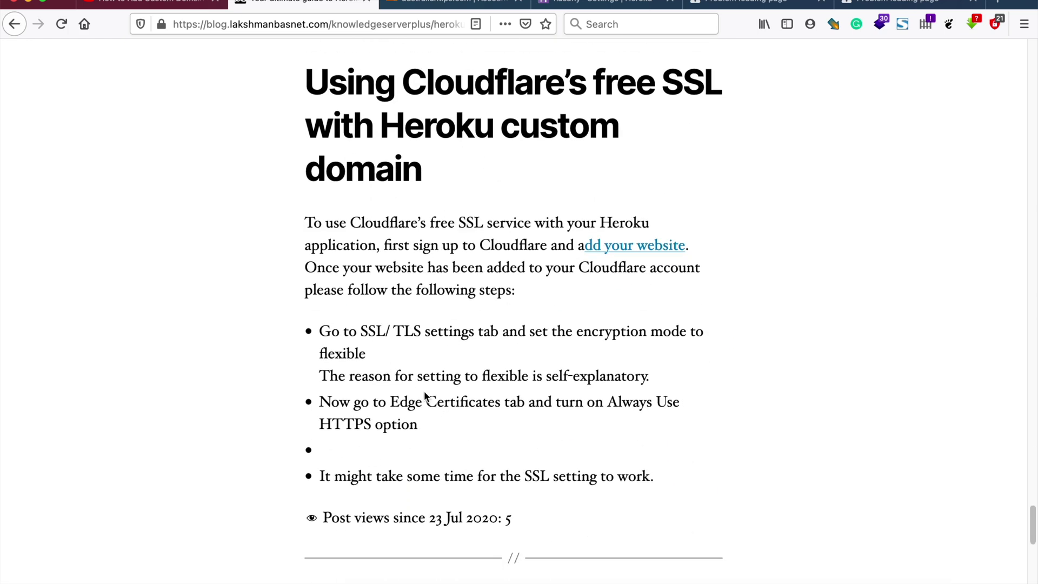
click(478, 4)
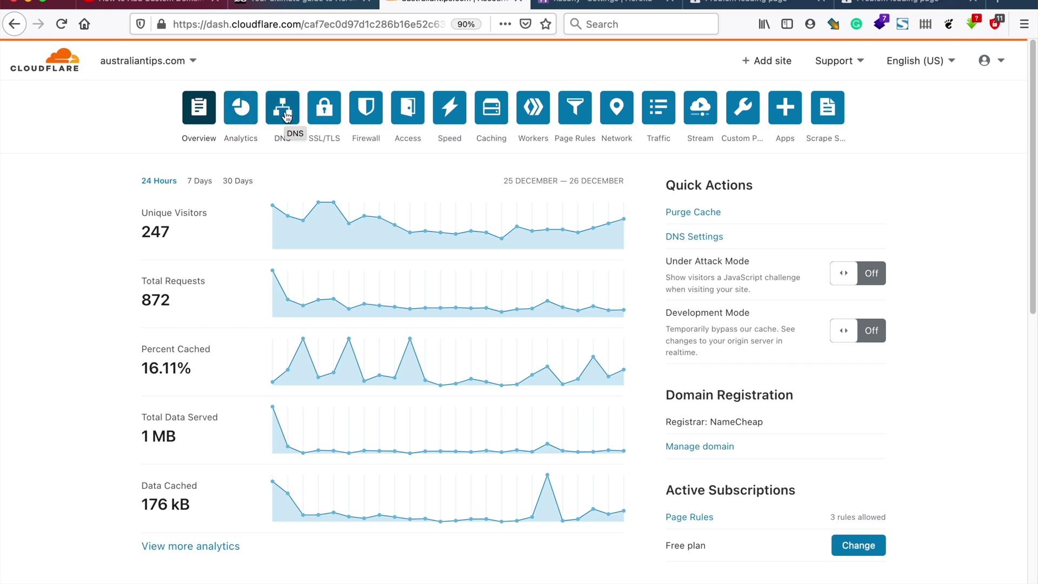
Check SSL/TLS Edge Certificates, confirm Flexible encryption mode, then open australiantips.com DNS management
click(324, 113)
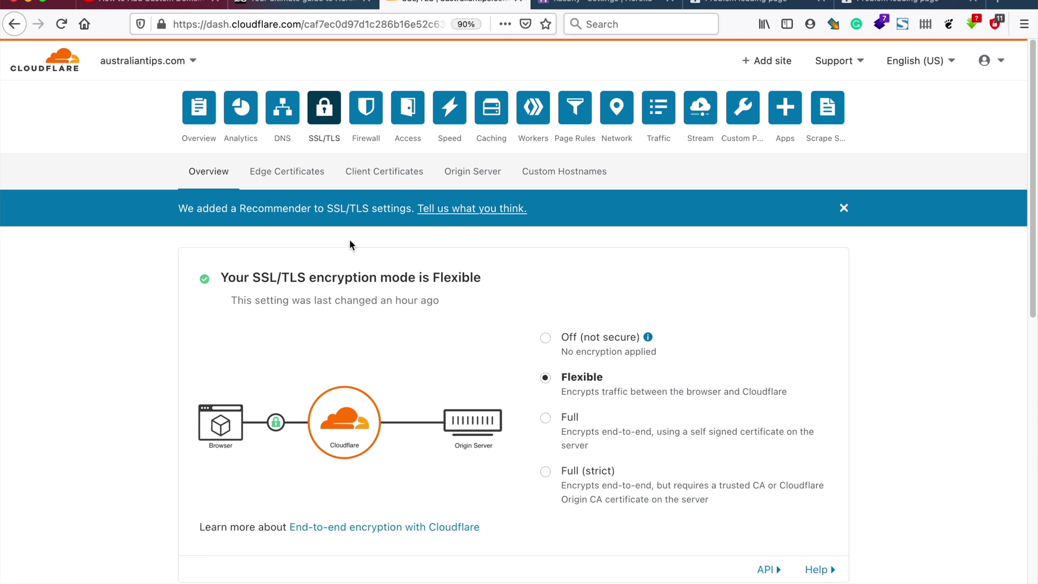
click(308, 172)
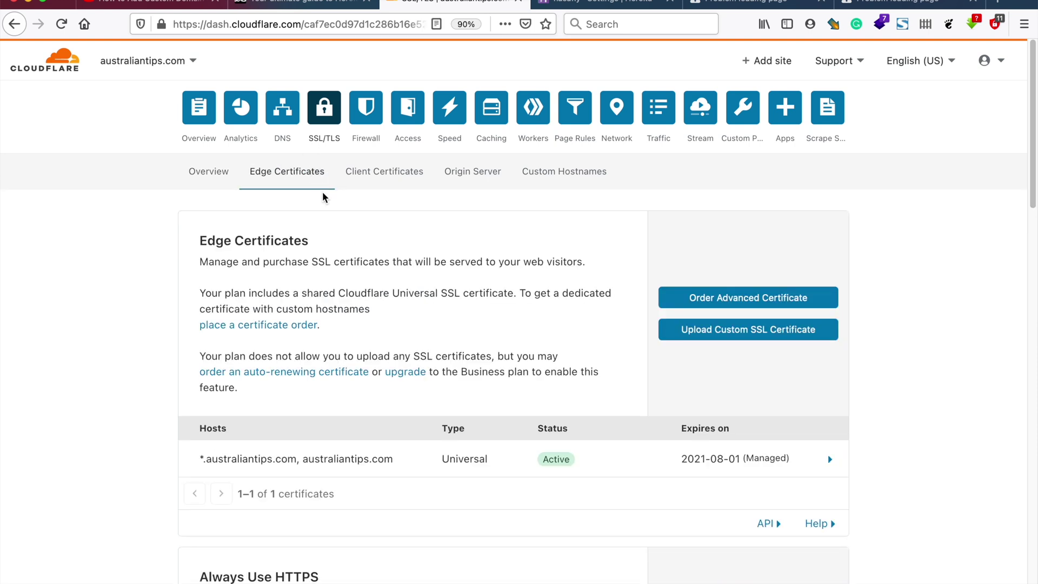
click(227, 173)
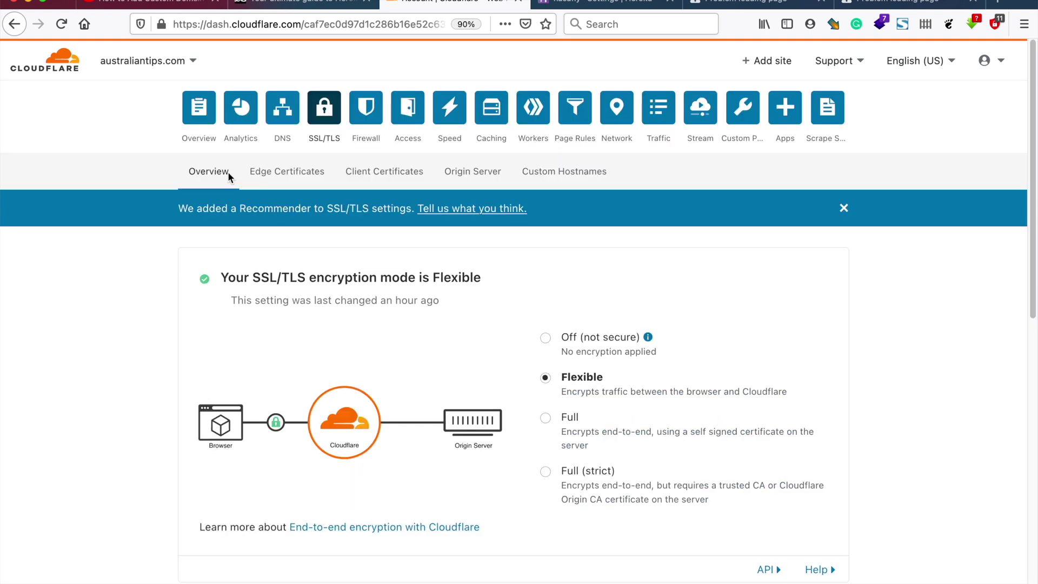
scroll(226, 232, down, 1)
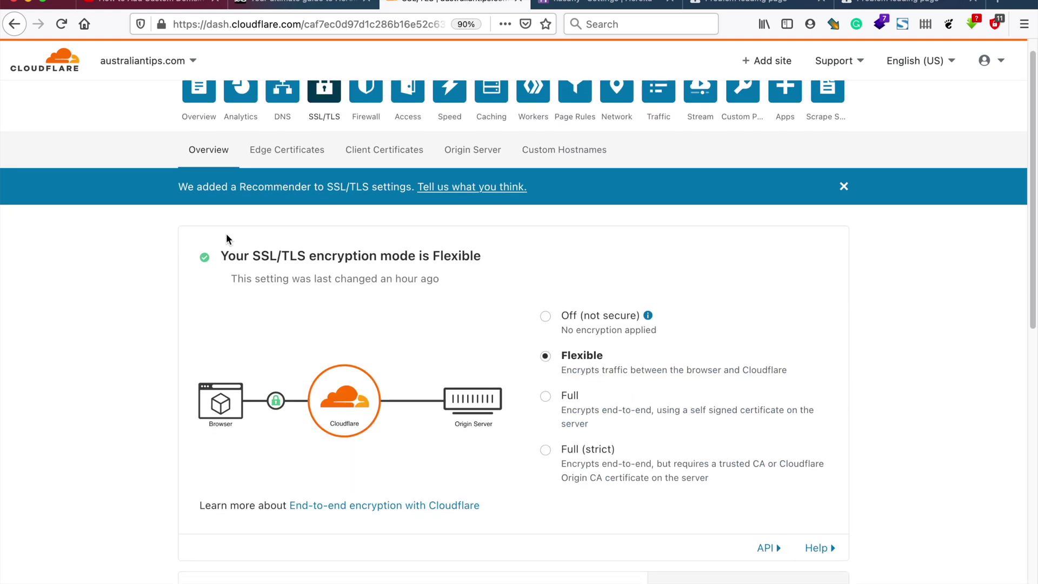
scroll(227, 235, up, 1)
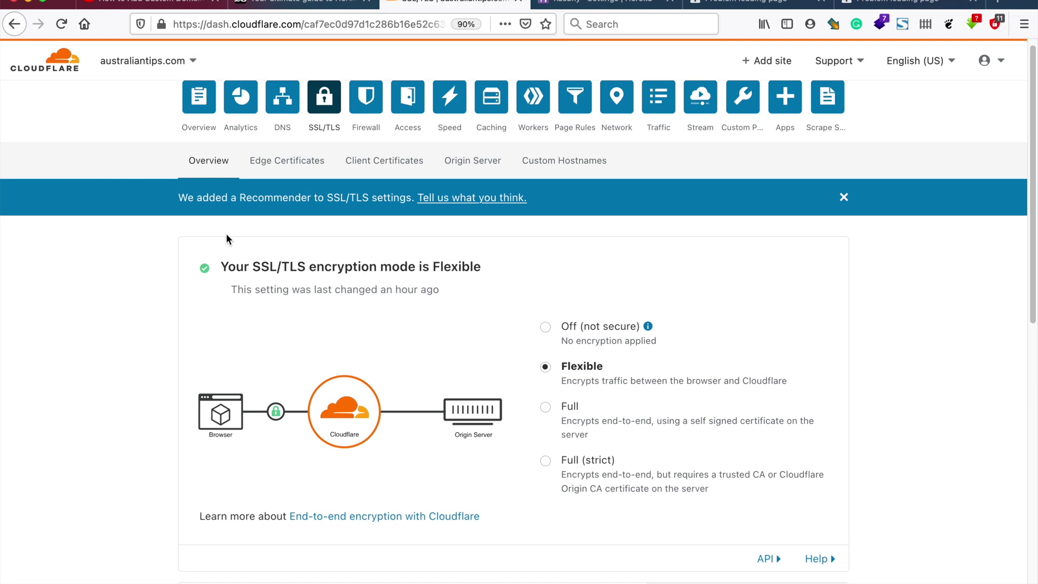
scroll(226, 234, up, 1)
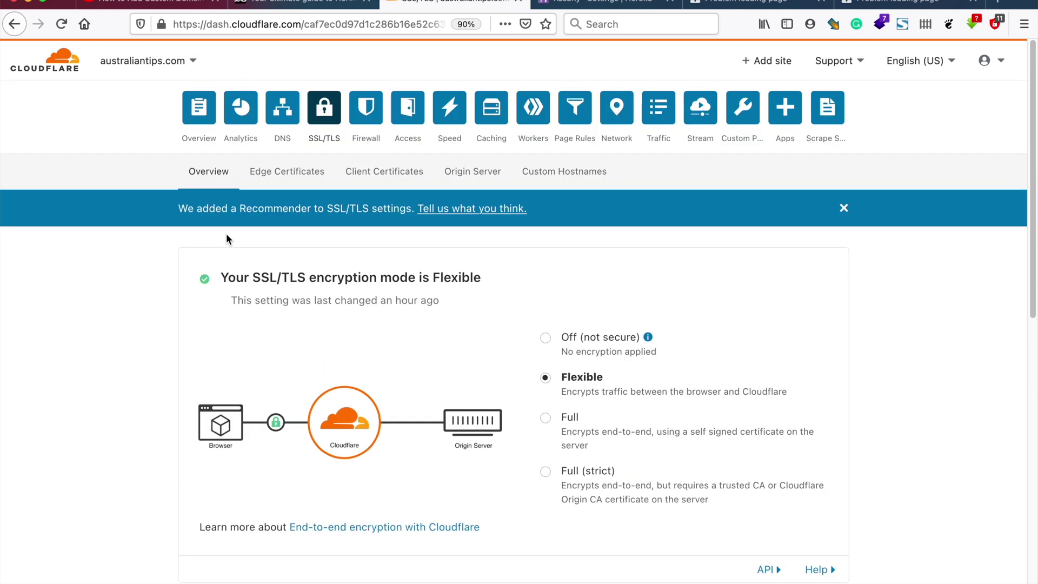
click(282, 132)
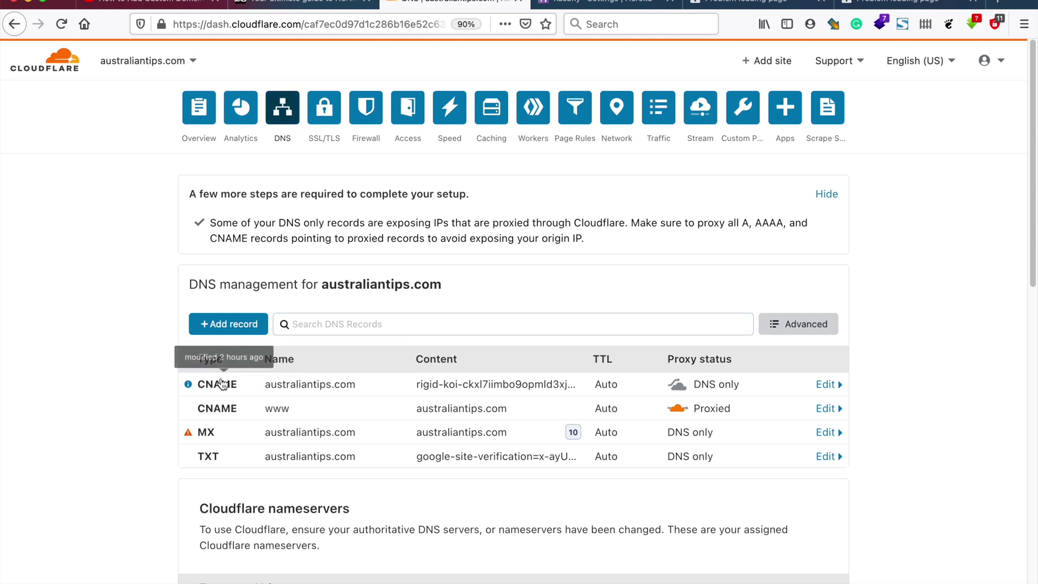
Switch the root australiantips.com CNAME record from DNS only to Proxied and save it
click(683, 394)
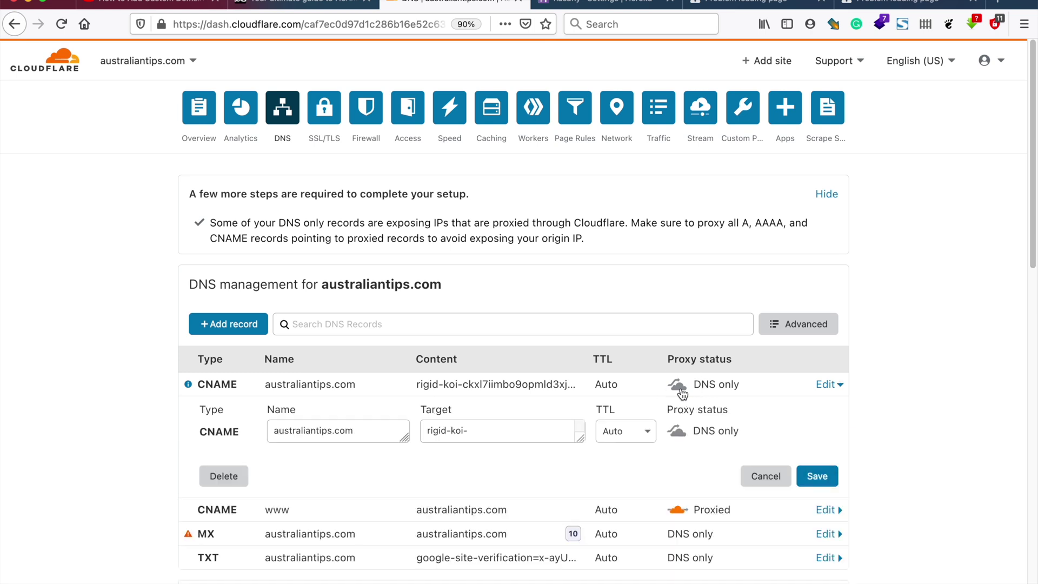
click(678, 431)
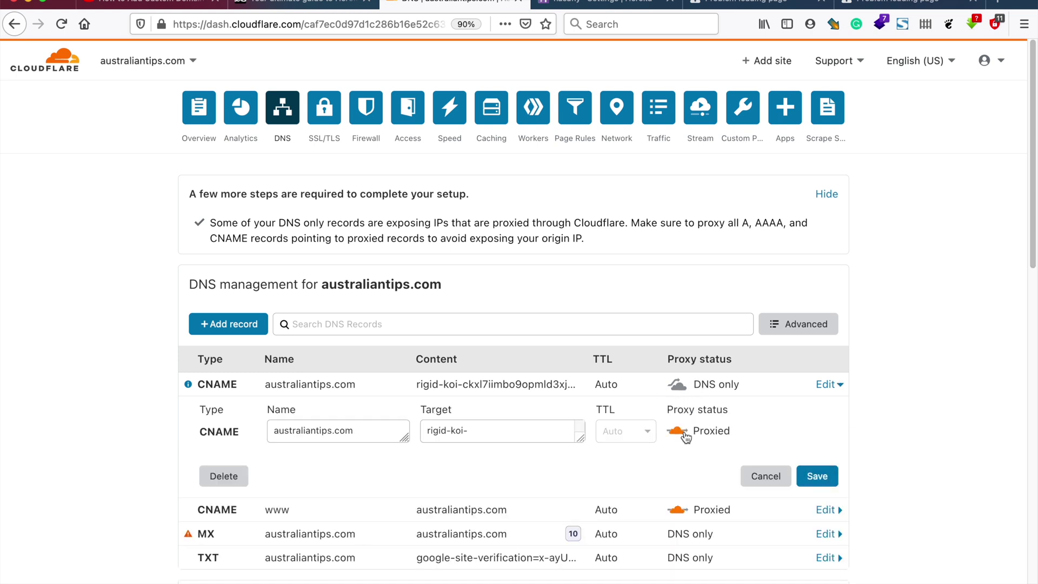
click(818, 473)
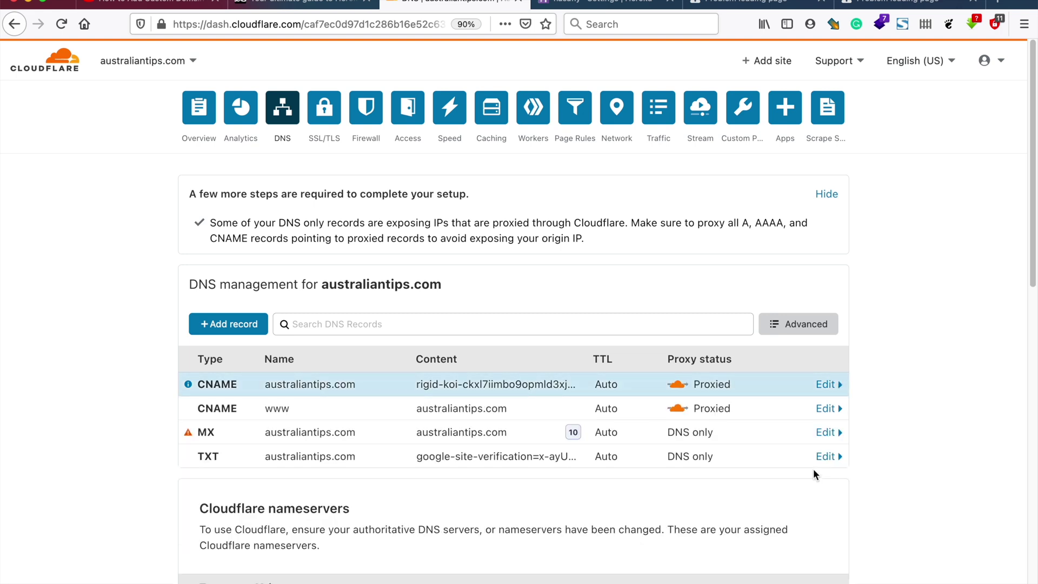
click(324, 114)
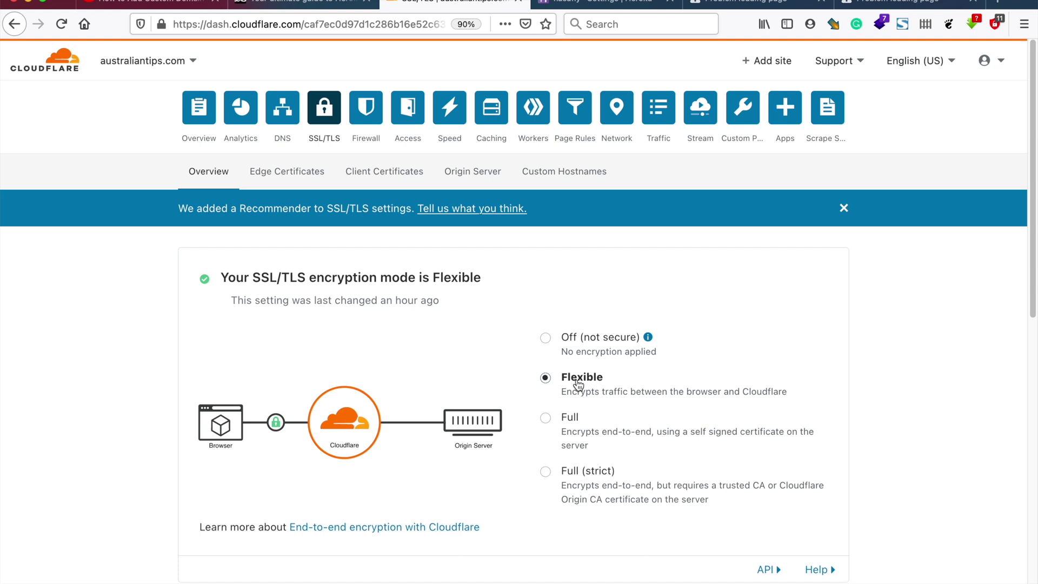
Try Full, revert encryption mode to Flexible, and re-save Always Use HTTPS as On
click(552, 422)
click(546, 377)
click(284, 173)
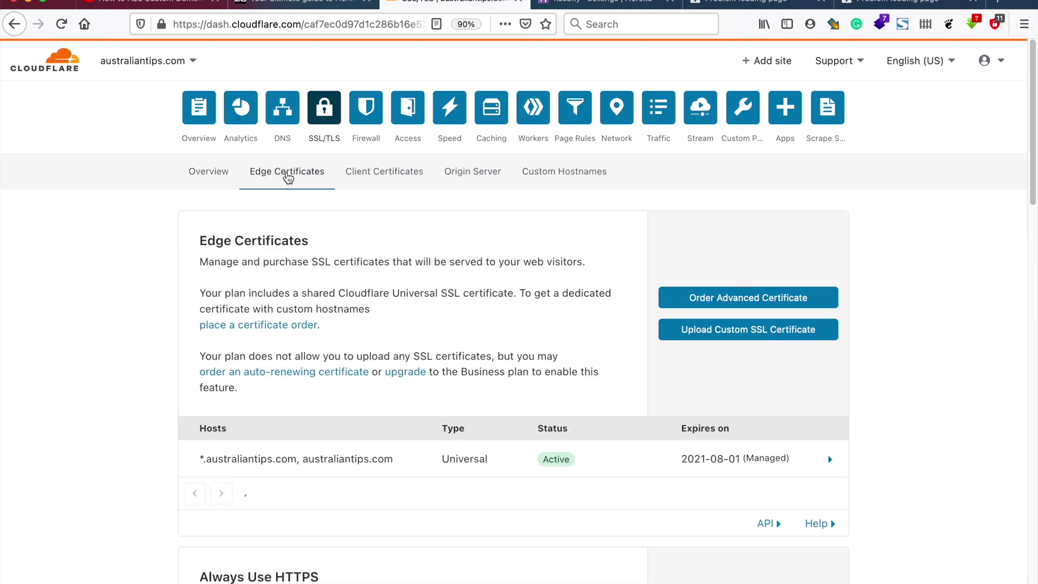
scroll(454, 325, down, 2)
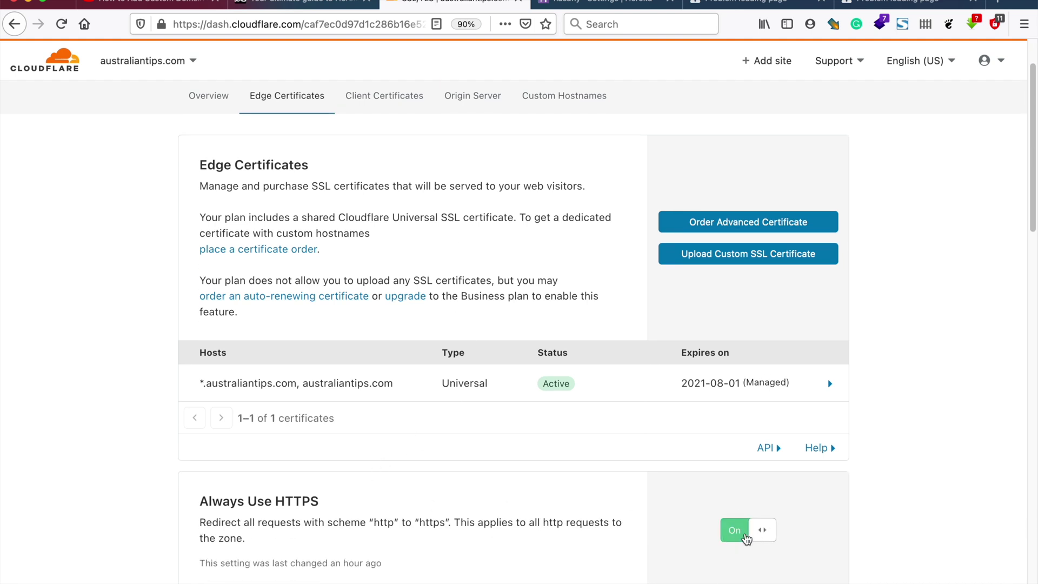
click(745, 527)
click(746, 525)
scroll(476, 175, up, 1)
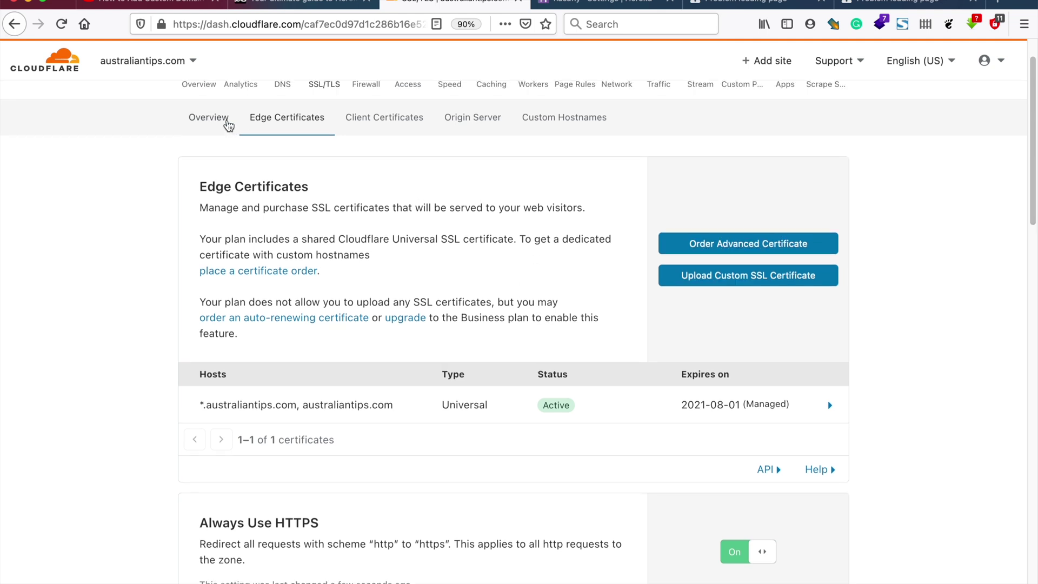
click(226, 122)
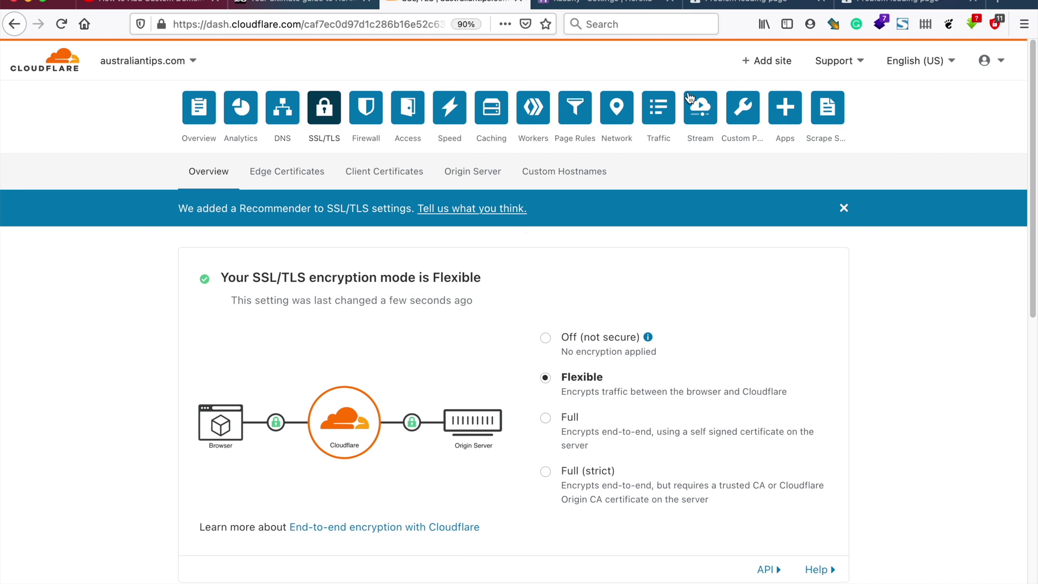
click(726, 6)
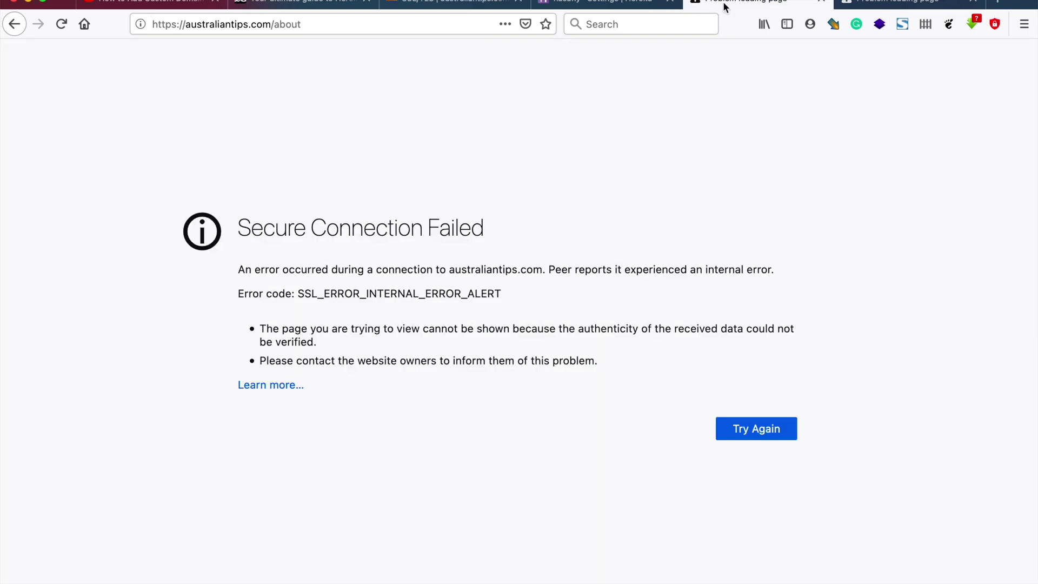
Reload australiantips.com, switch Cloudflare encryption mode to Full, and open the site's About page
click(69, 26)
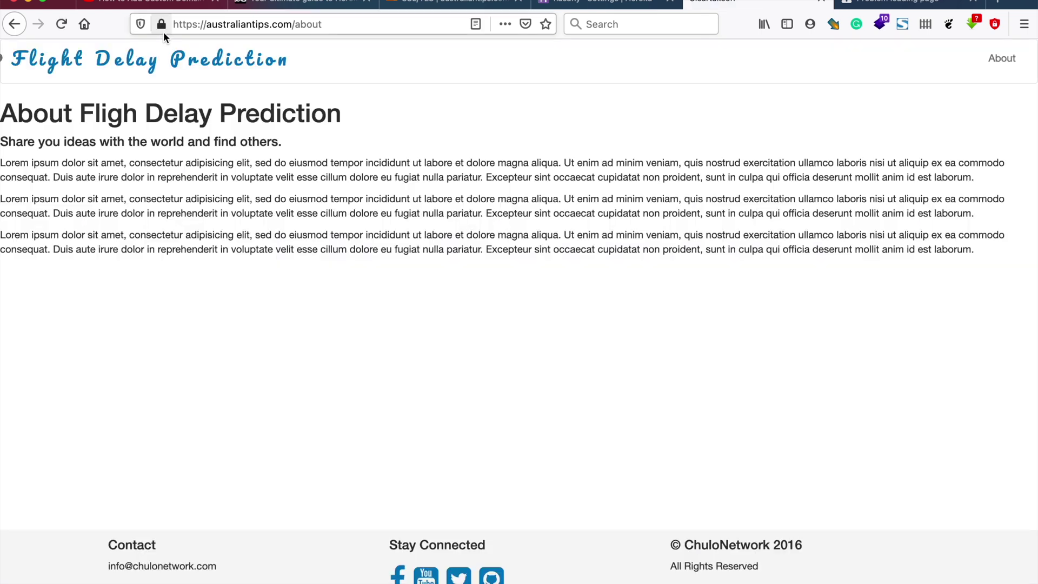
click(181, 66)
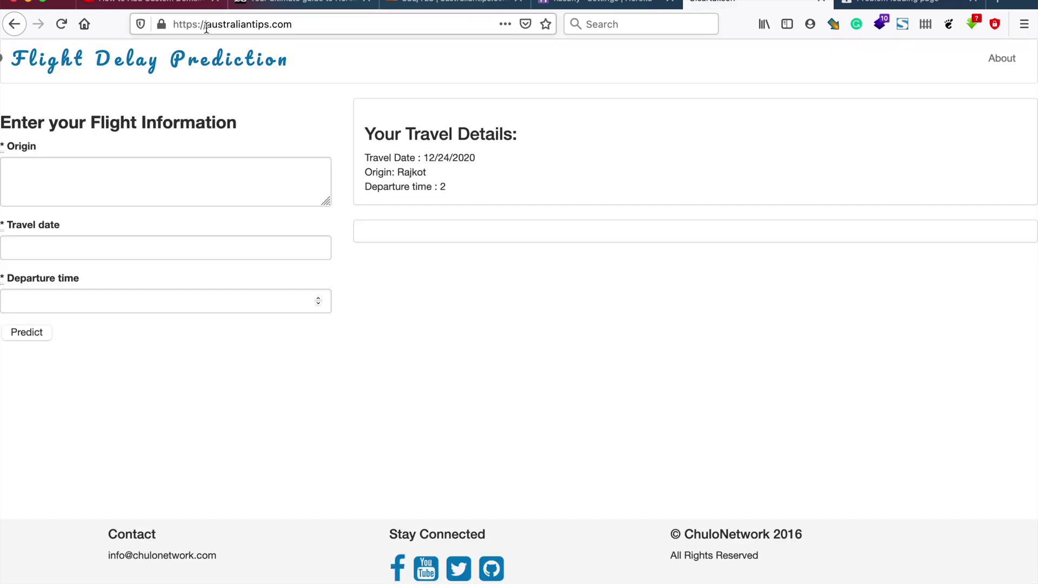
click(421, 6)
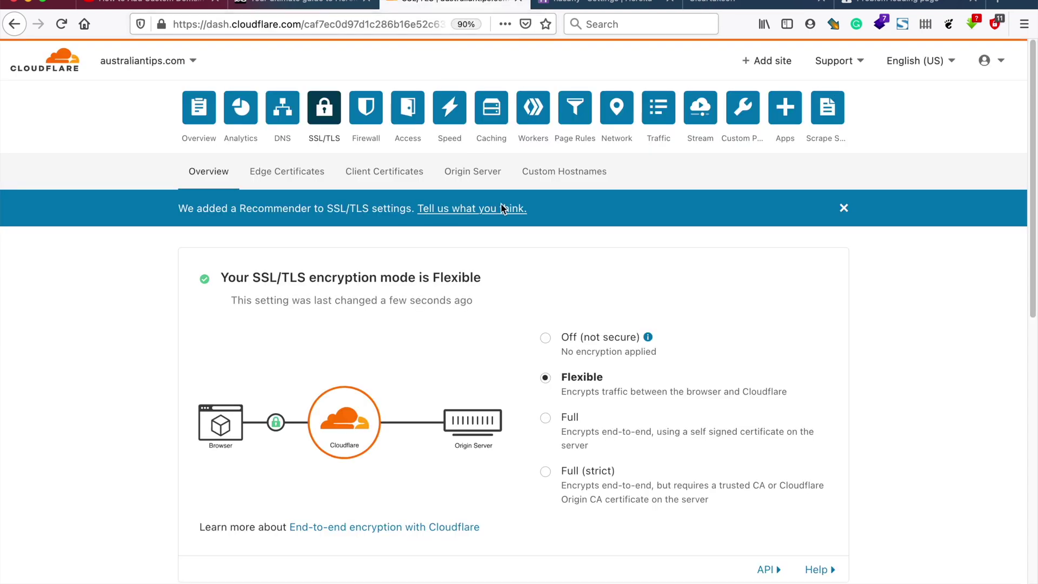
click(546, 418)
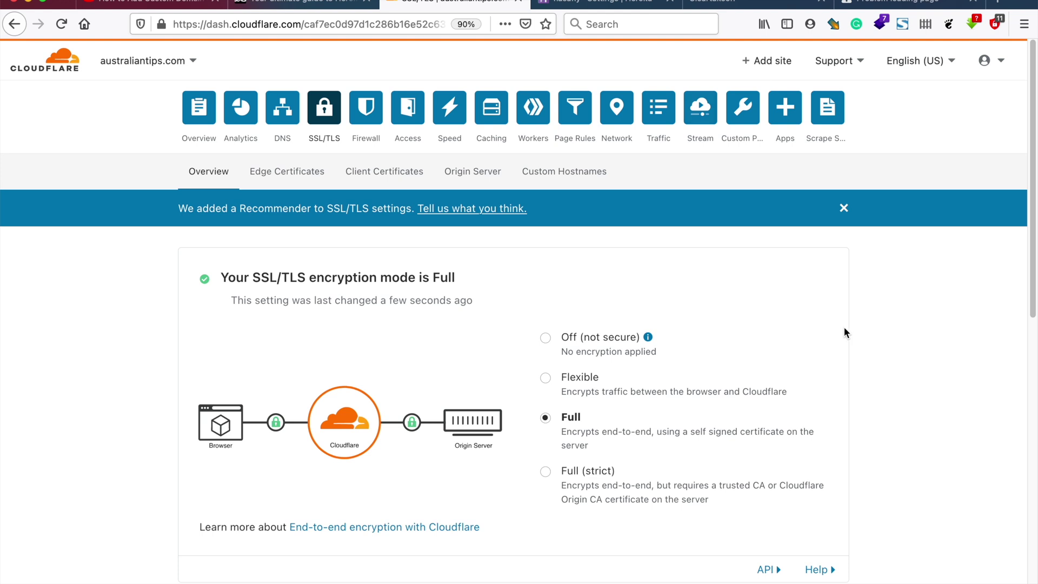
click(738, 4)
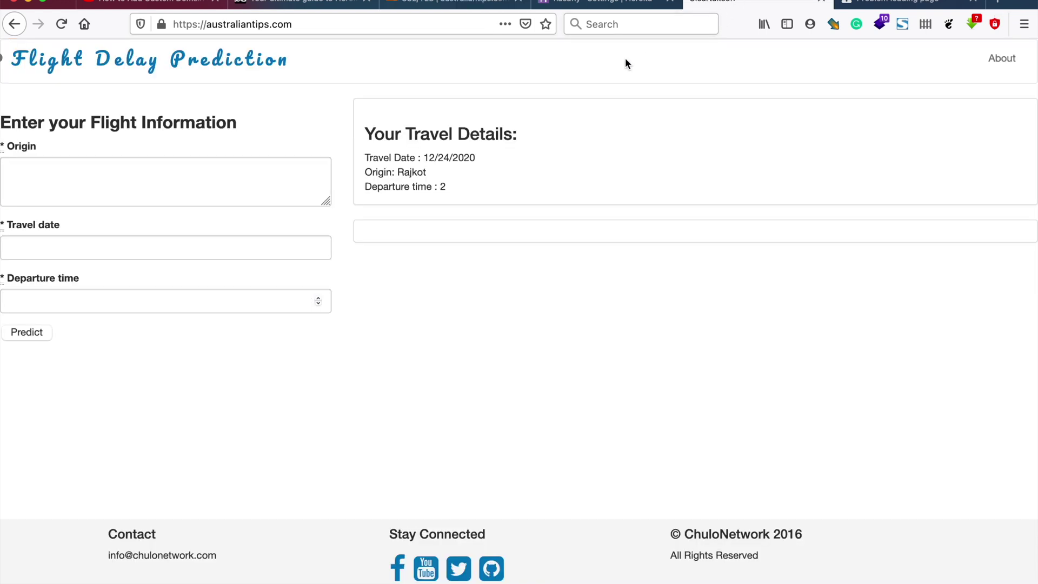
click(1001, 69)
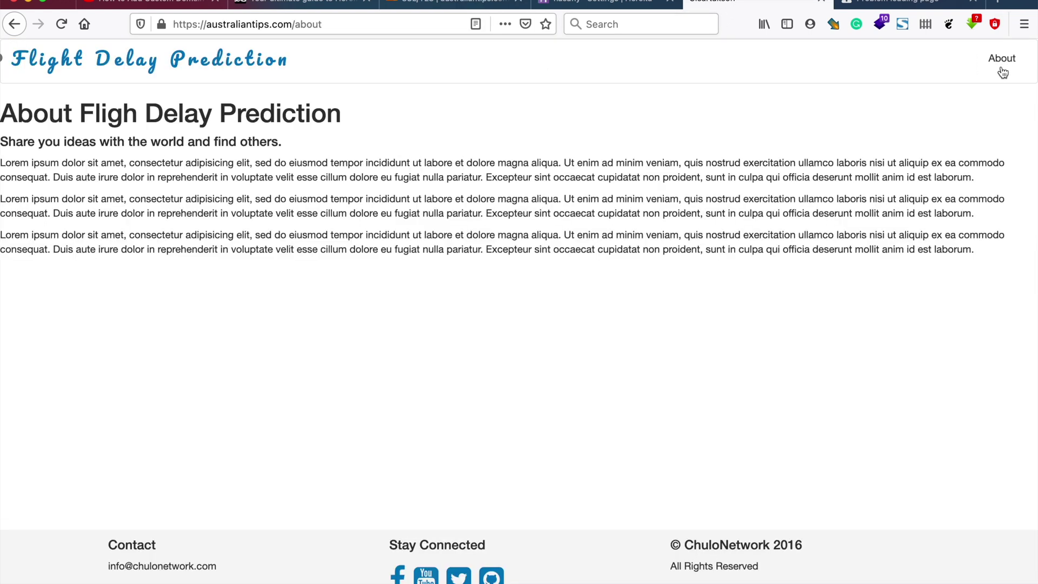
Reload the About page several times, each returning Cloudflare Error 525 SSL handshake failed
key(super+r)
key(super+r)
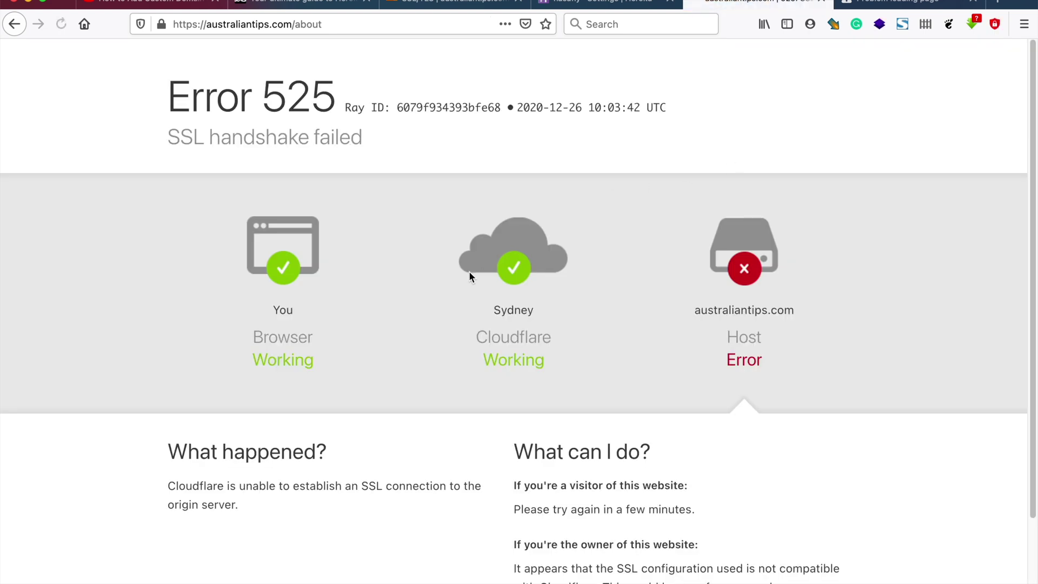
scroll(583, 221, down, 1)
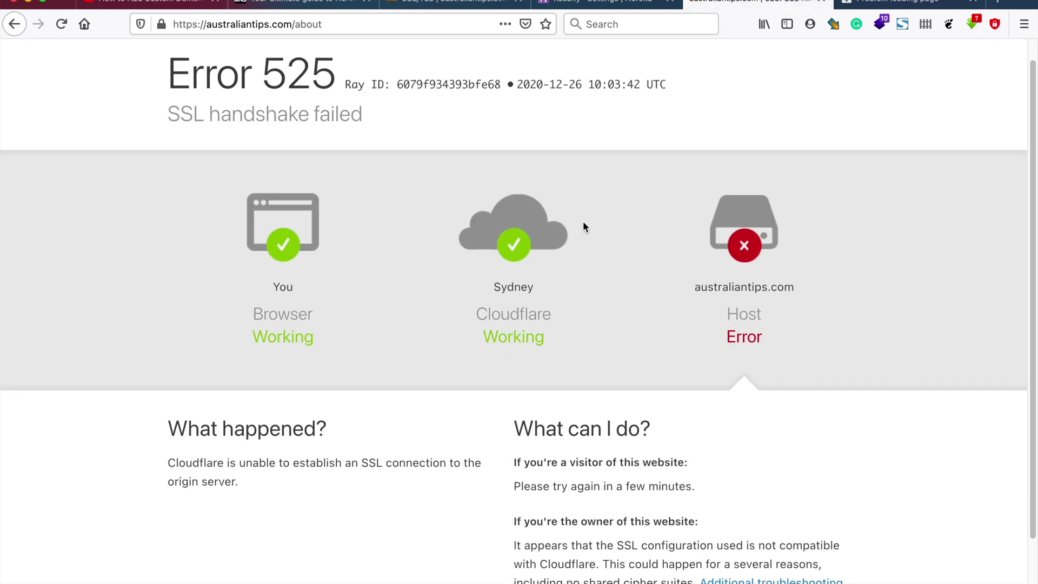
scroll(582, 221, up, 1)
scroll(336, 455, down, 1)
drag(236, 481, 167, 463)
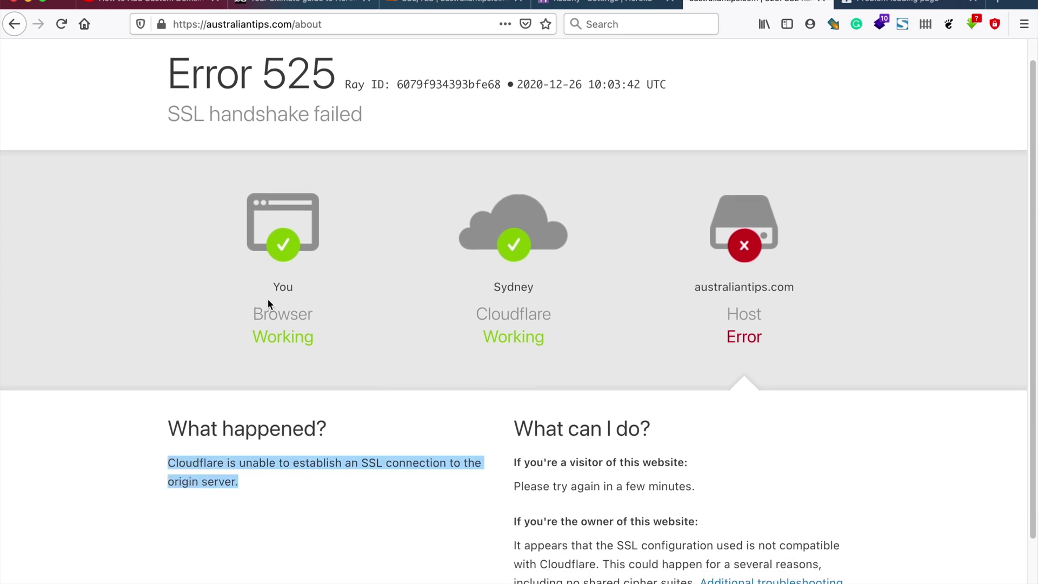
scroll(268, 297, down, 1)
scroll(271, 297, up, 2)
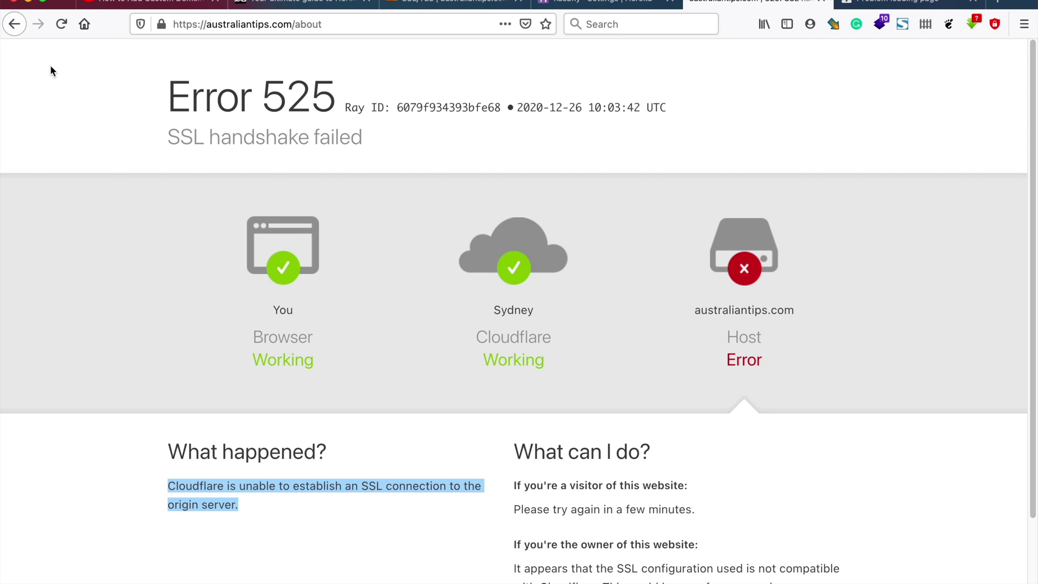
click(60, 24)
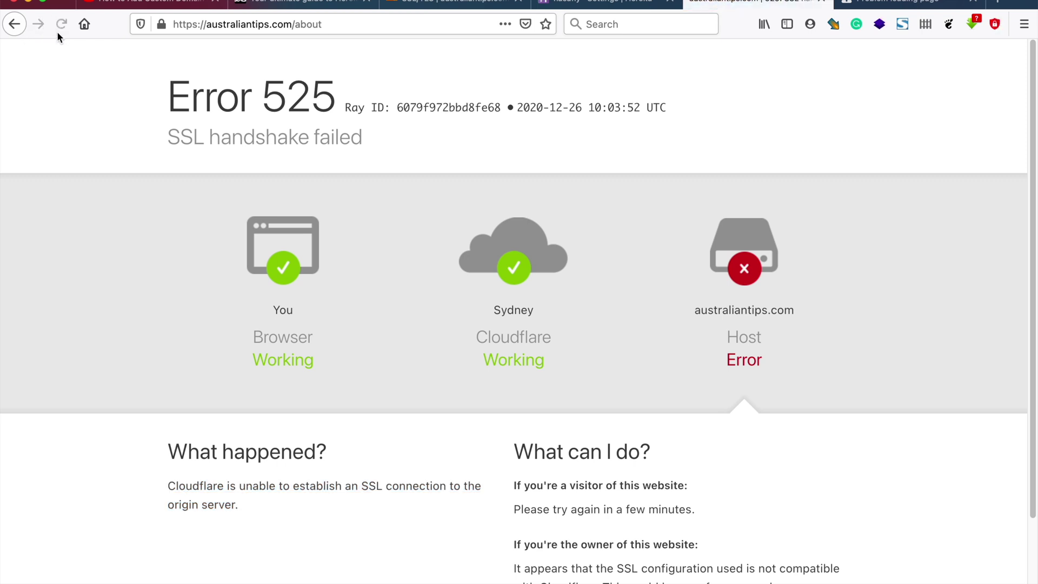
click(58, 32)
click(61, 24)
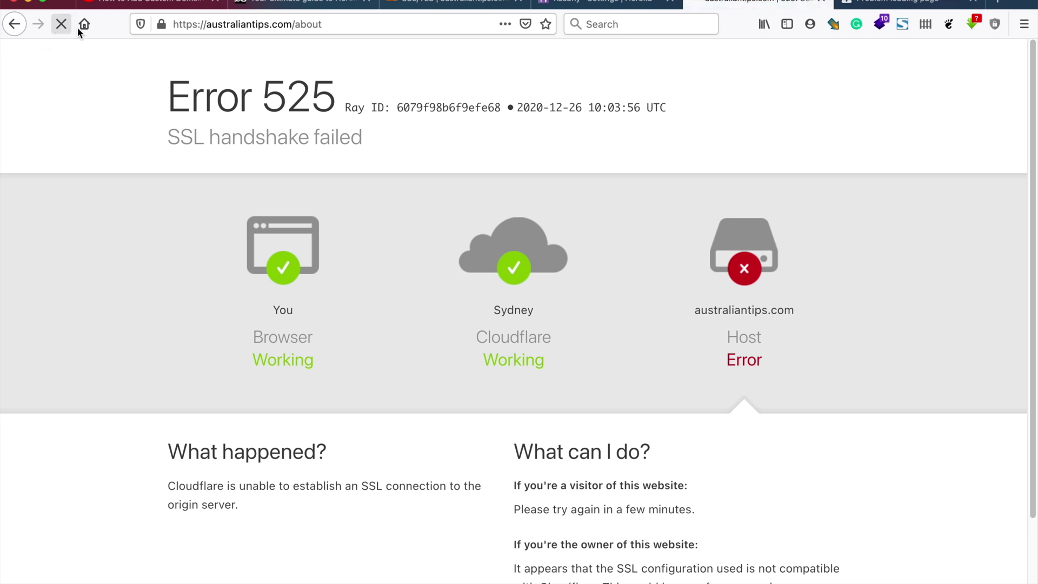
Remove /about from the address to load australiantips.com's root, then reload it
double_click(299, 25)
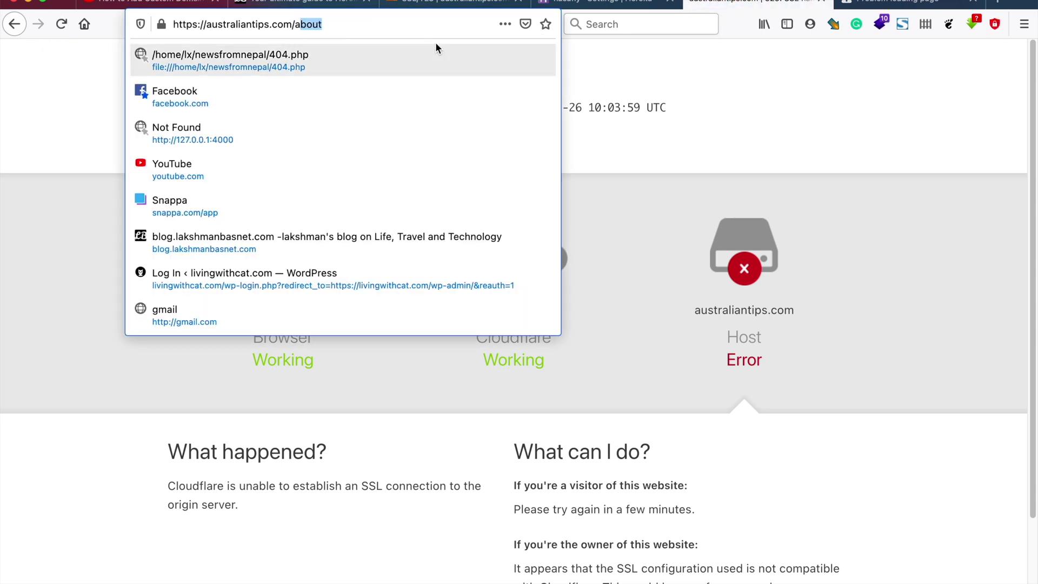
key(BackSpace)
key(Return)
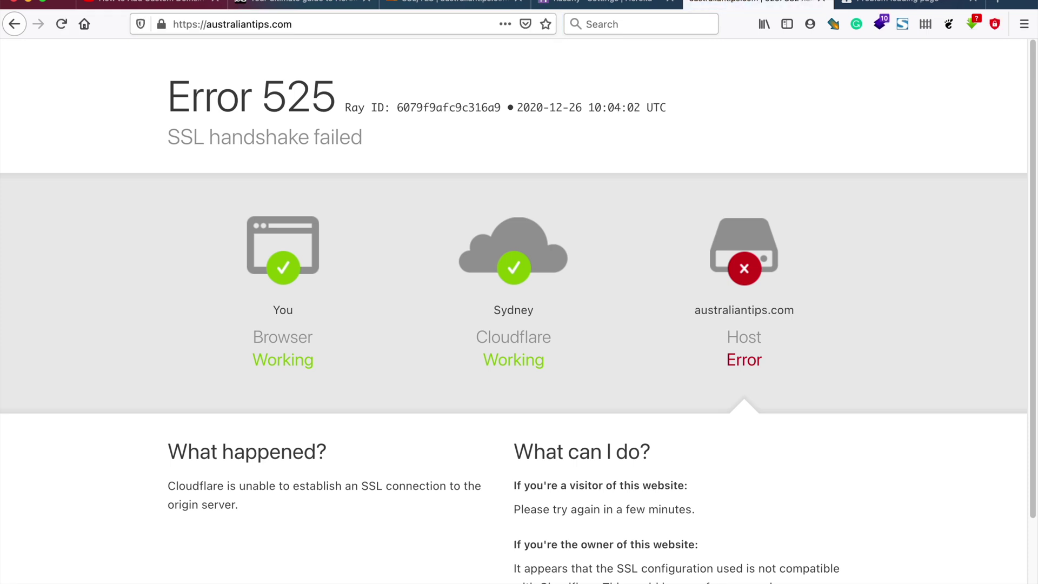
key(super+r)
key(super+r)
Set encryption mode back to Flexible and reload australiantips.com repeatedly; Error 525 persists
click(452, 4)
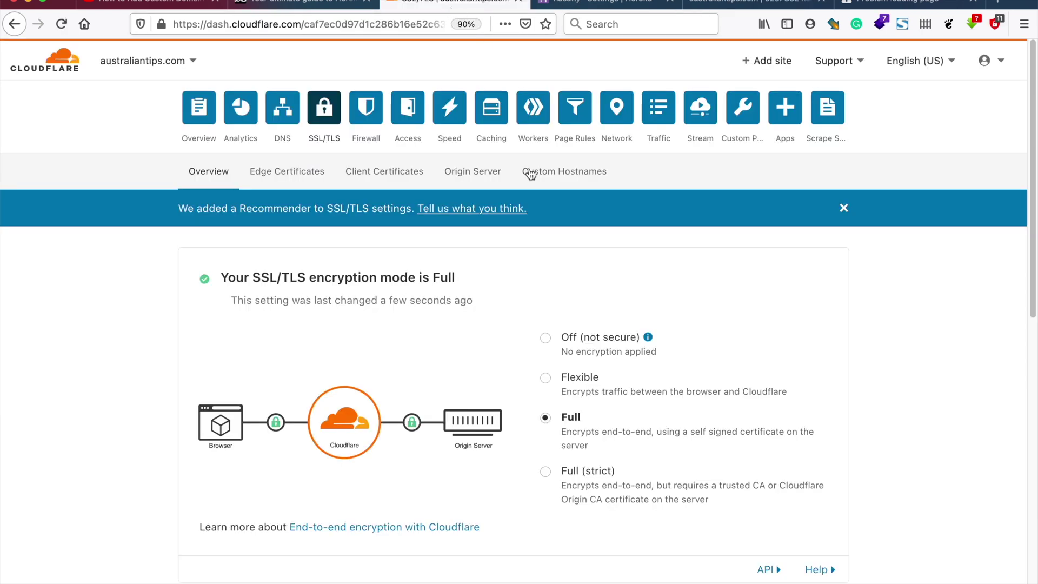
click(545, 378)
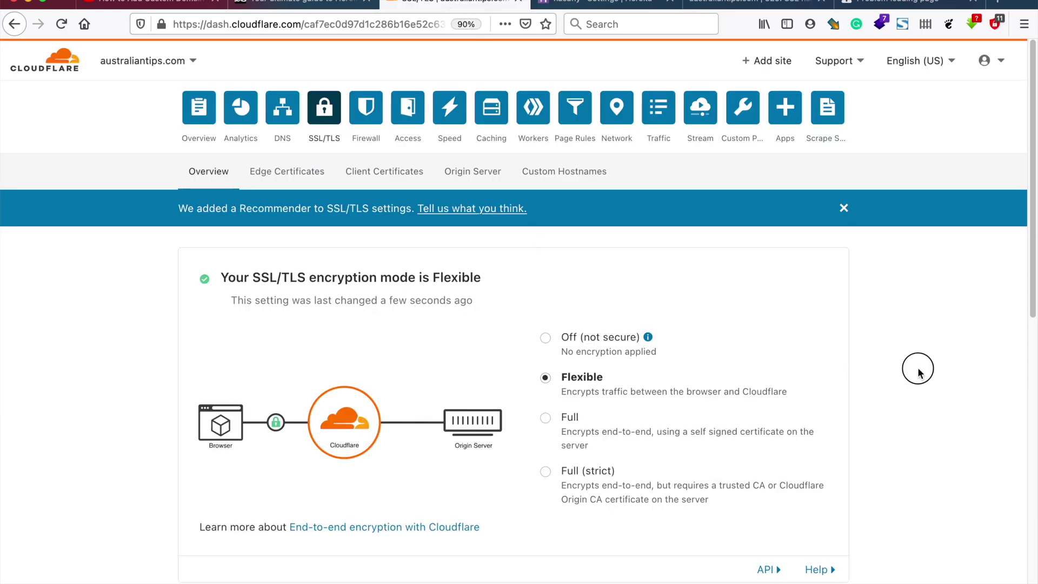
click(746, 3)
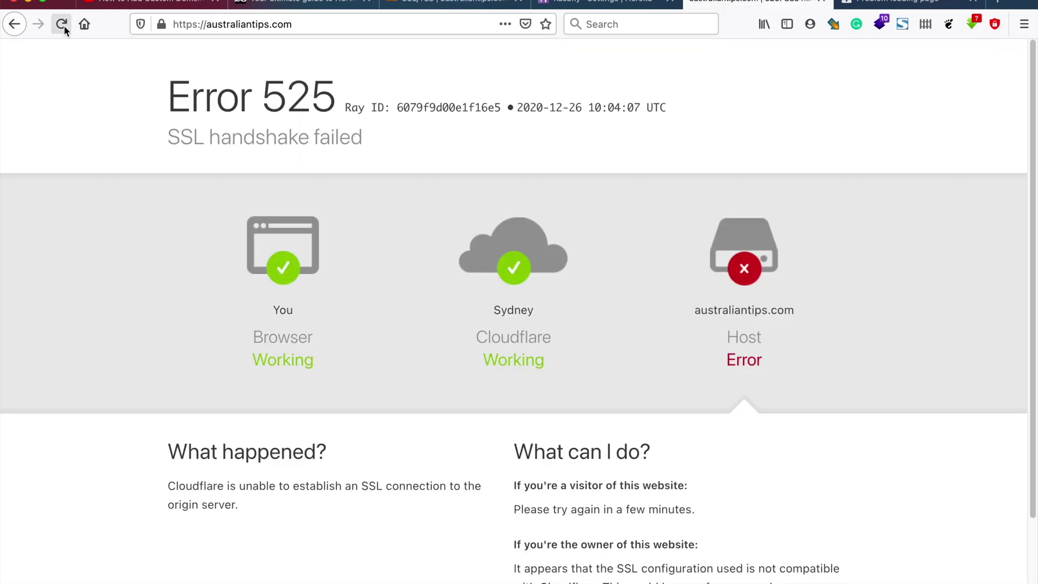
click(63, 24)
click(63, 29)
click(63, 30)
click(63, 29)
click(63, 27)
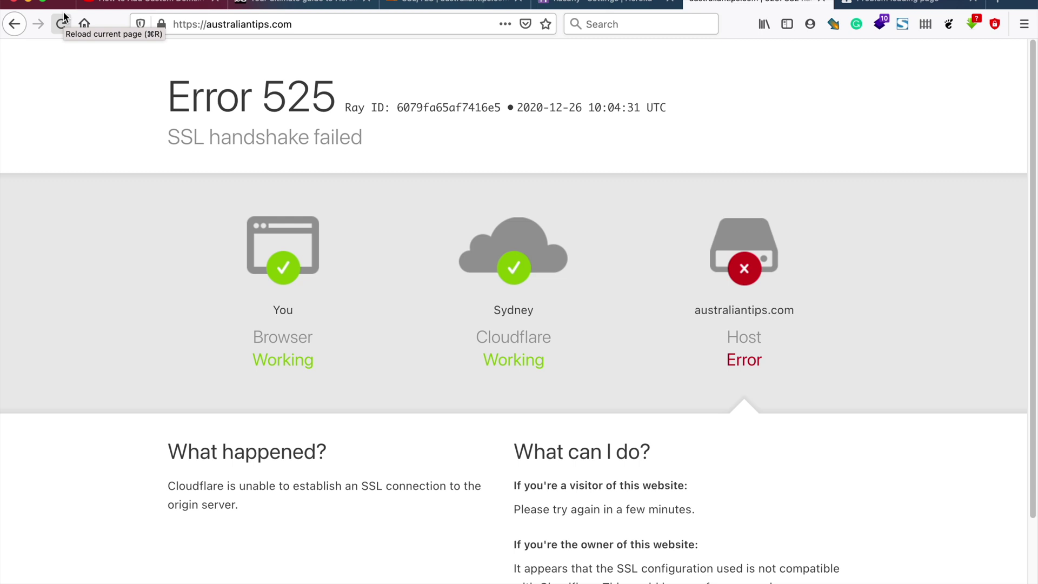
key(super+shift+w)
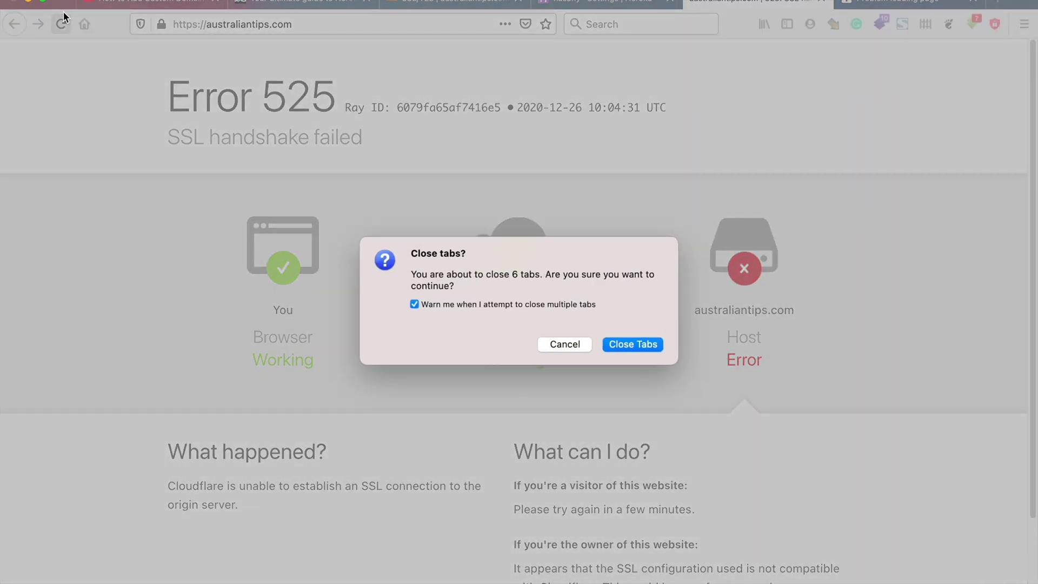
Cancel closing the 6 tabs, reload australiantips.com, and open its About page over https
key(Escape)
key(super+r)
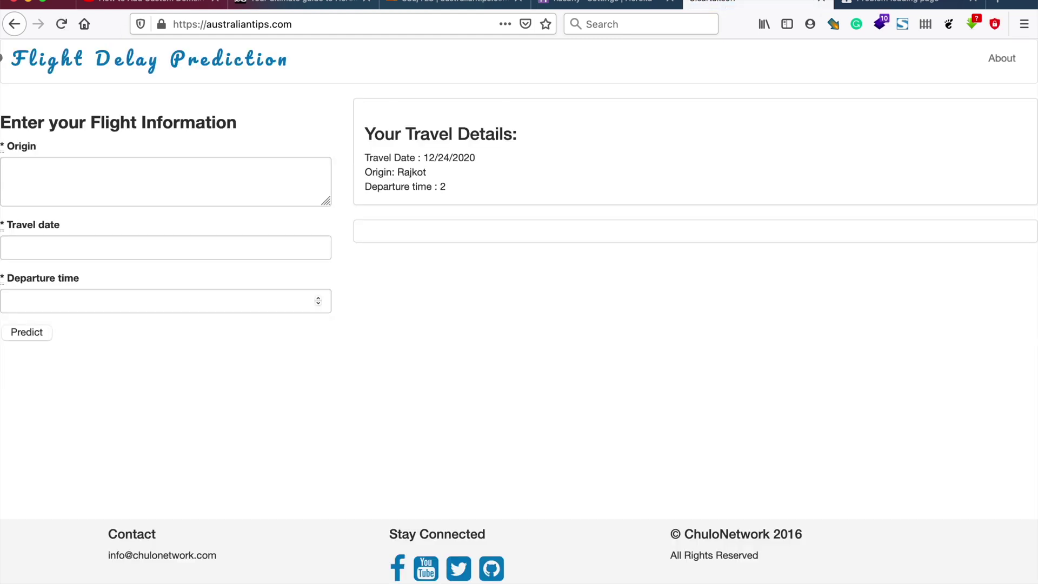
click(1001, 59)
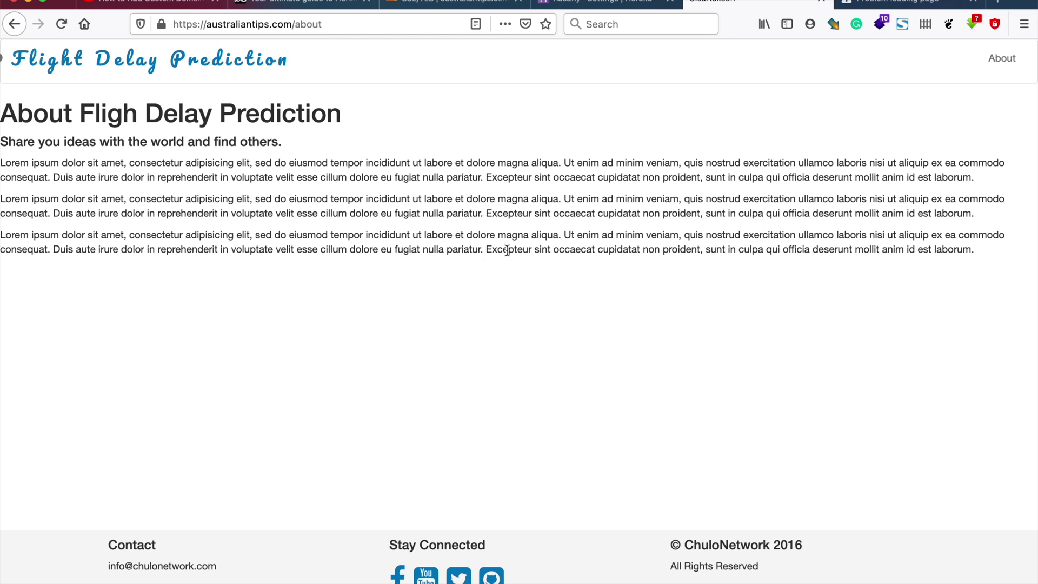